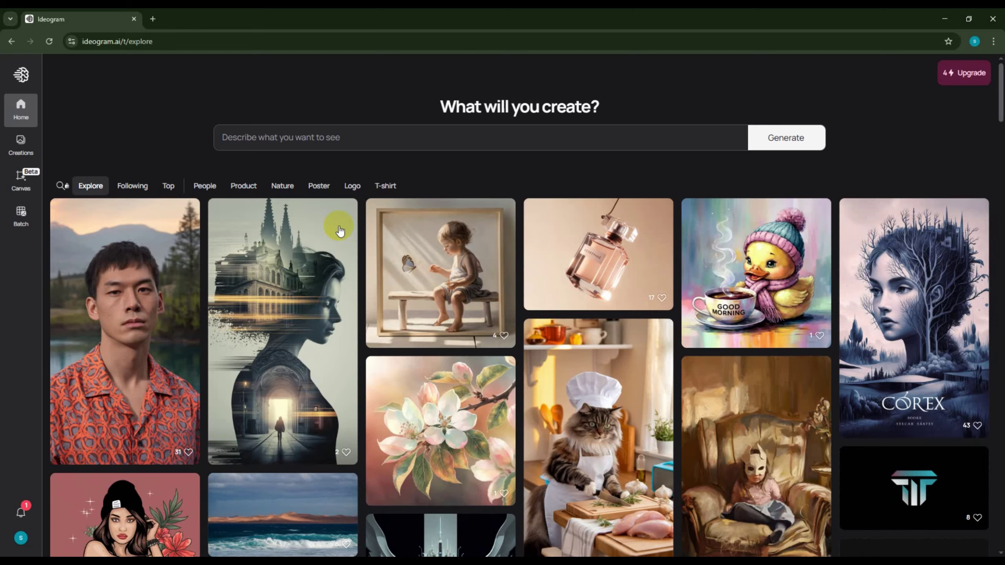
Step: Enter a prompt for a close-up stylized line-drawing portrait of a dark-haired, blue-eyed man on solid teal, signed by "Challenge2pt" in white marker
left_click(343, 142)
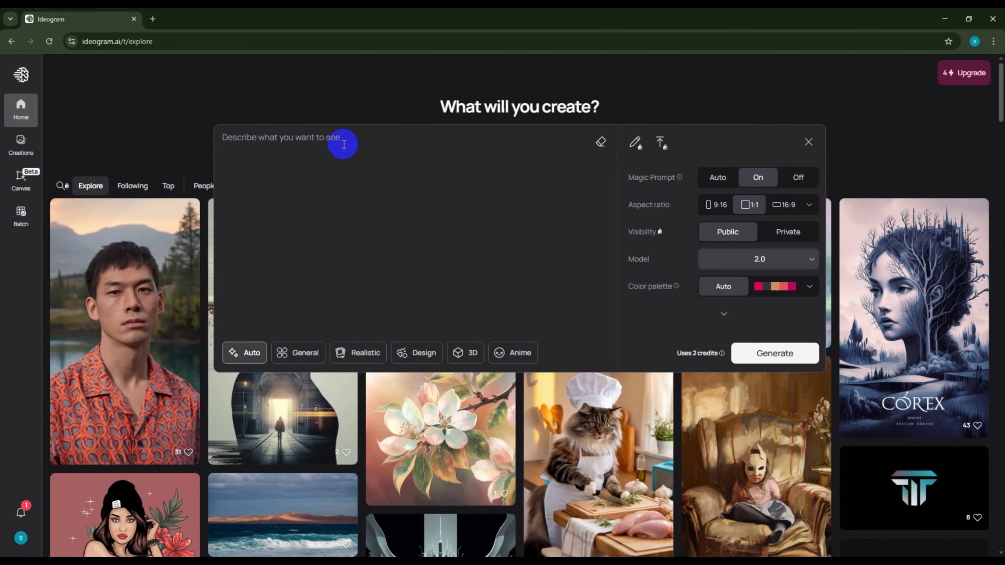
type("A close-up portrait of a man in his mid-twenties, with short, dark brown hair and piercing blue eyes, drawn in a stylized, intricate line drawing style with a blend of geometric patterns and textured lines. His serious expression, with his mouth slightly open revealing sharp teeth and red lips, is captured in exquisite detail, giving his face a slightly wrinkled texture. Set against a solid teal background, the man's face stands out dramatically, framed by the intricate lines and patterns that create a striking visual effect. The painting, a highly detailed masterpiece, is signed by \"Challenge2pt\" in the bottom right corner with a white marker.")
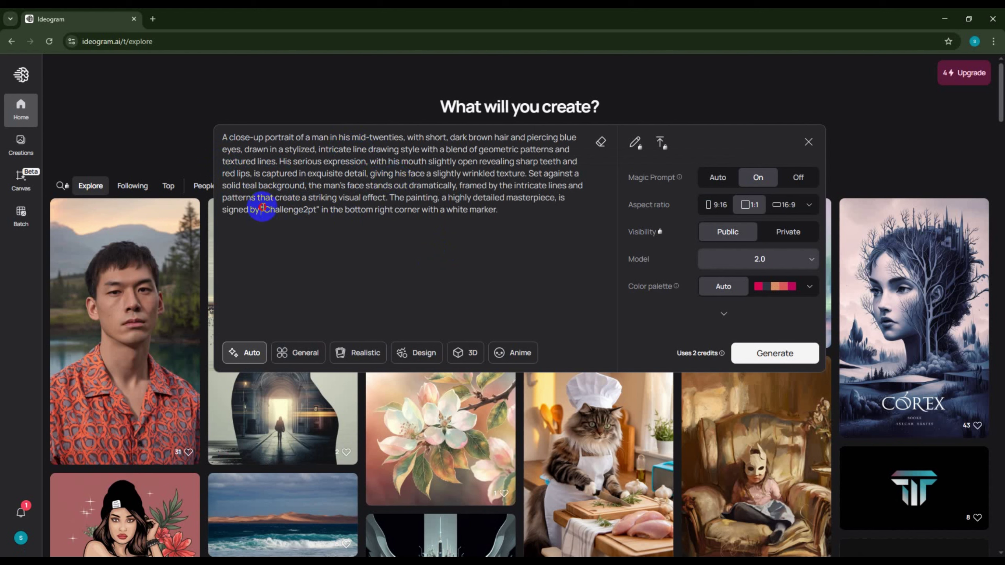
Step: Replace the signature text in the prompt with "MR. Hello" and generate the images
left_click_drag(262, 207, 312, 213)
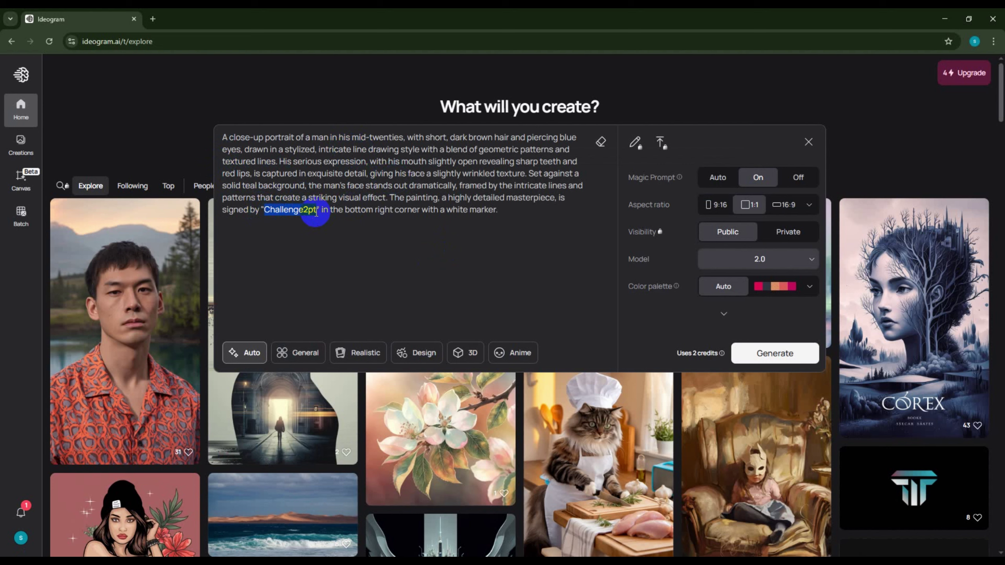
type("MR")
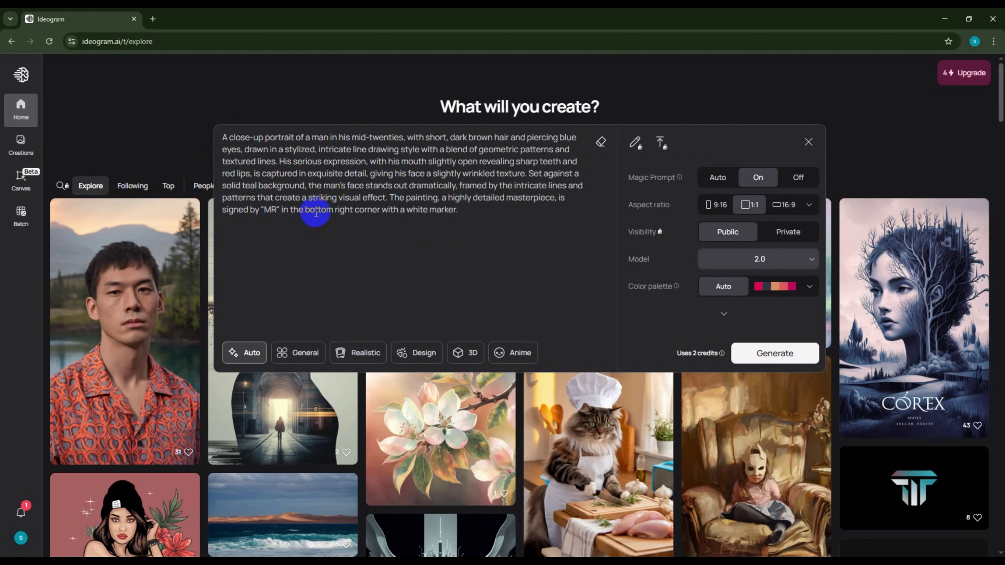
type(".")
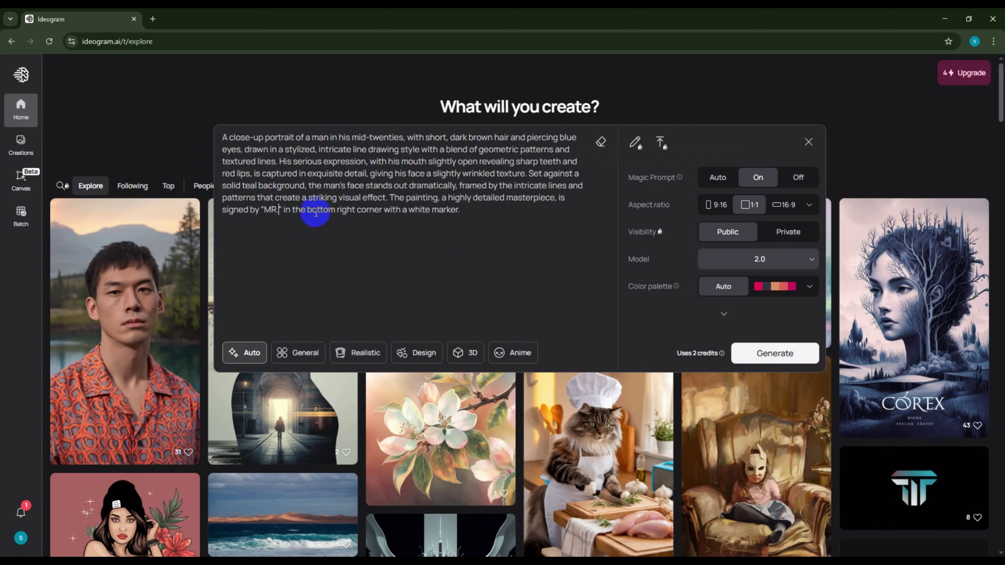
type(" H")
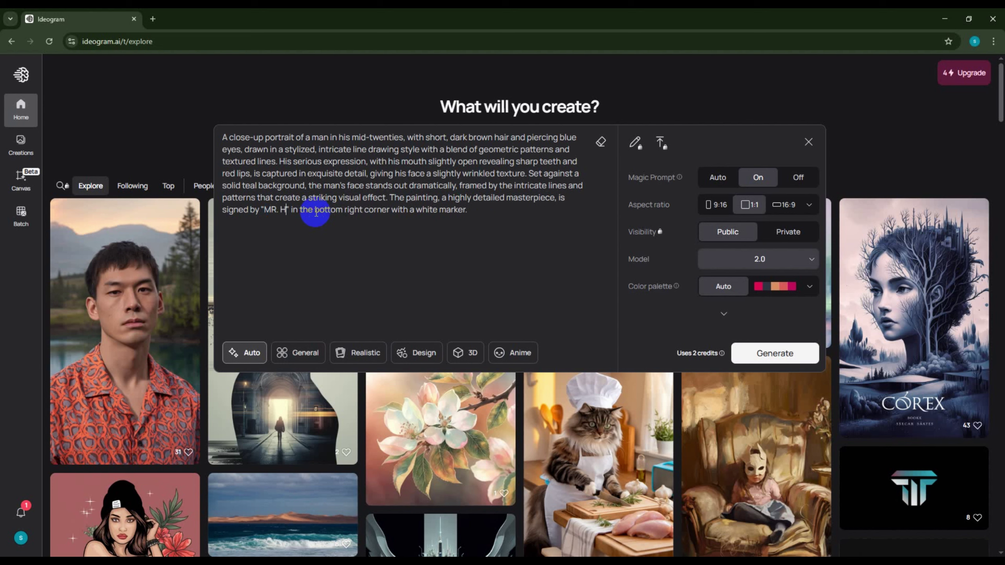
type("ello")
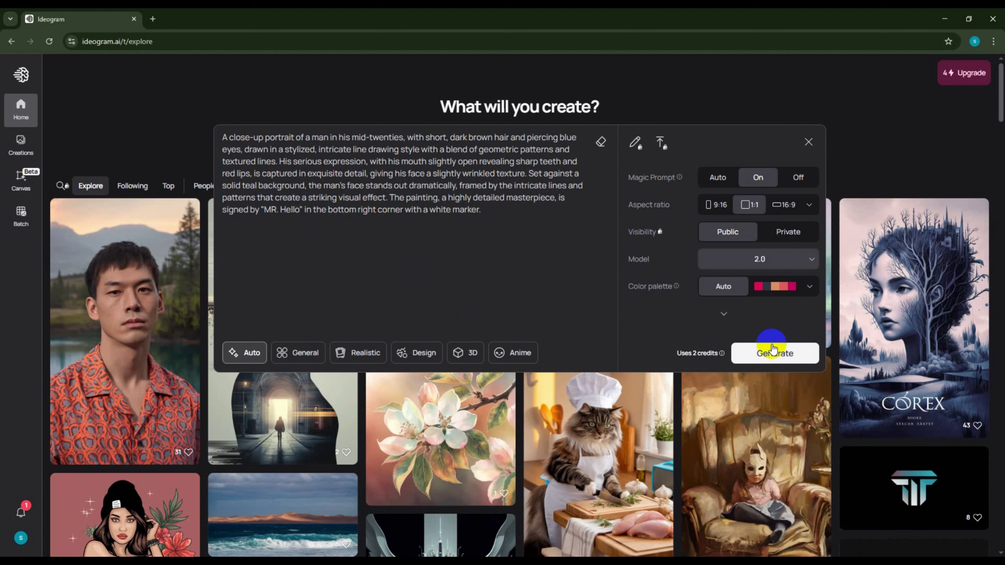
left_click(753, 354)
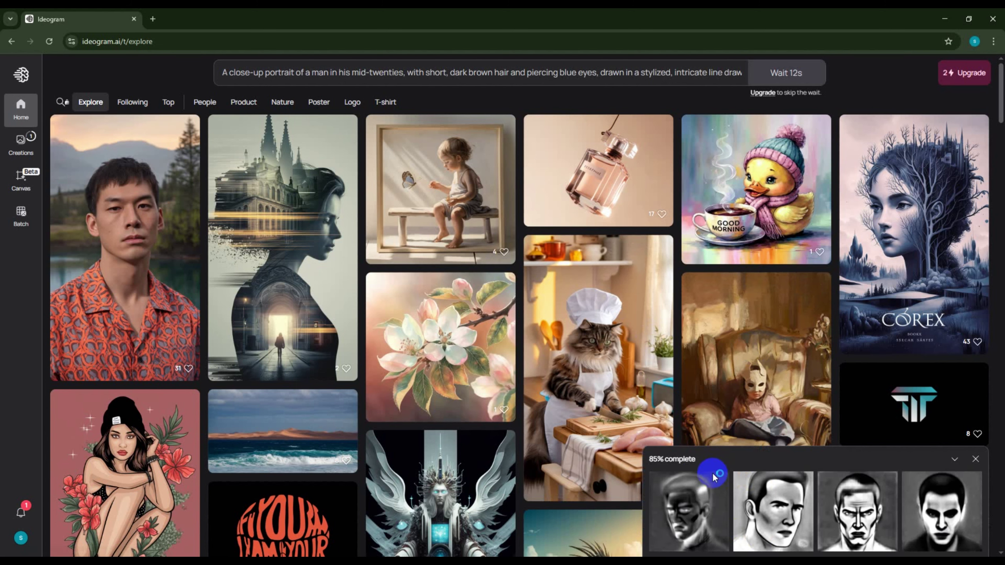
Step: Open the finished generation, view each of its four portrait variants, and download the first one
left_click(652, 460)
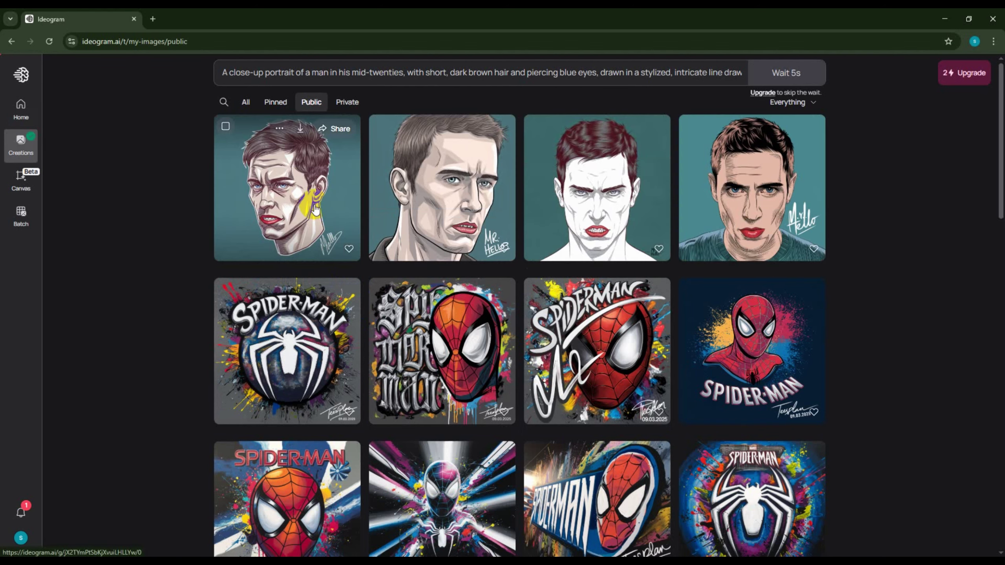
left_click(315, 210)
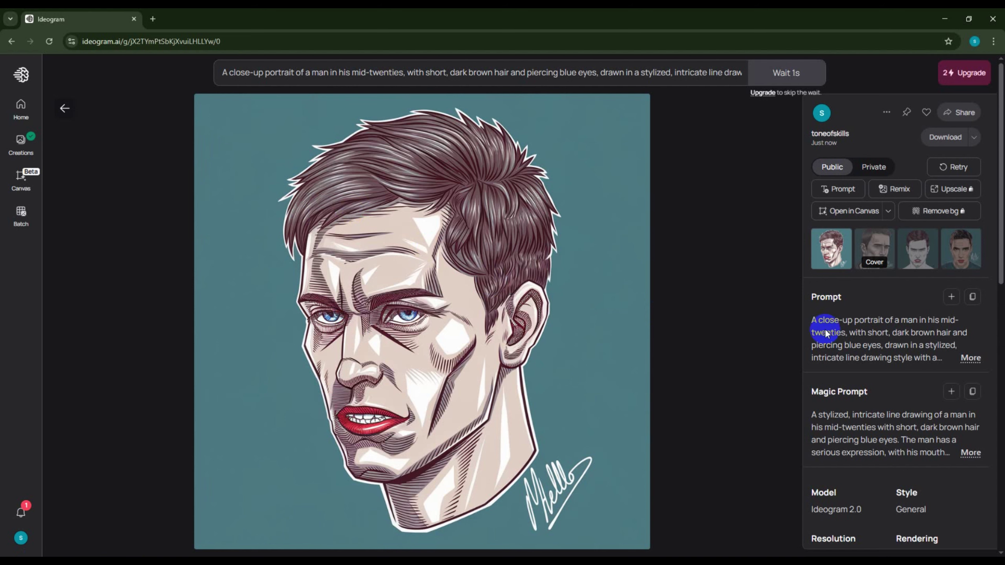
left_click(868, 251)
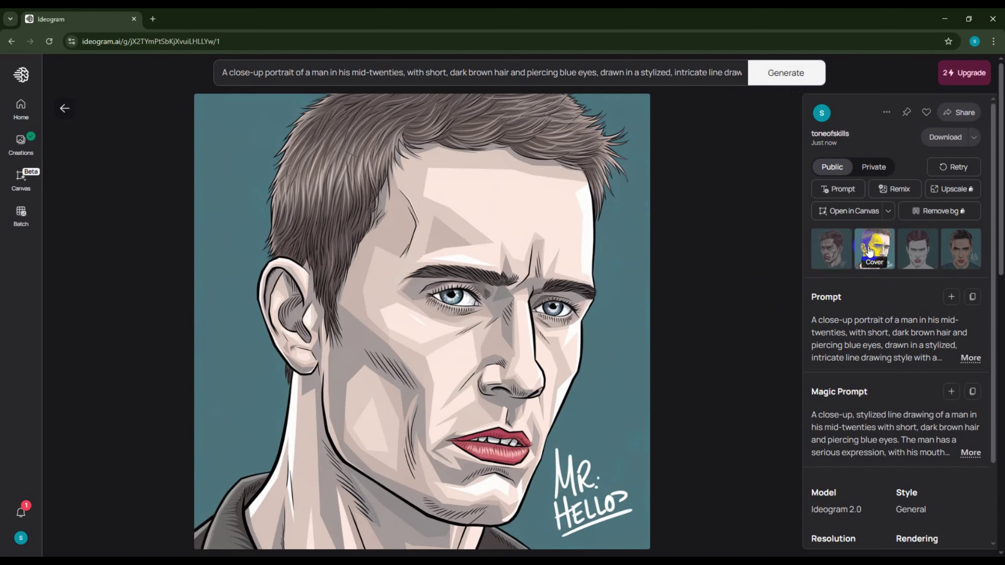
left_click(916, 253)
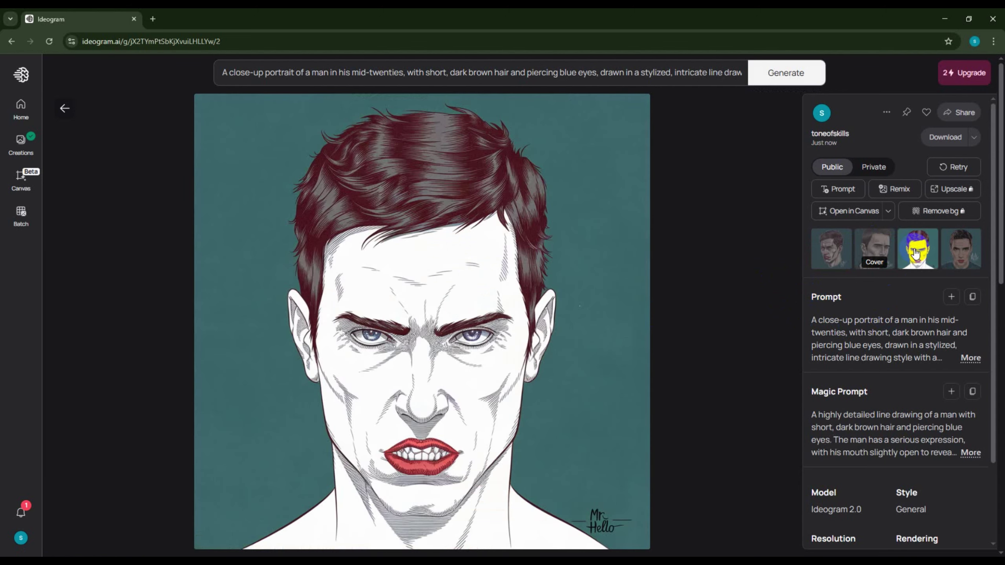
left_click(952, 260)
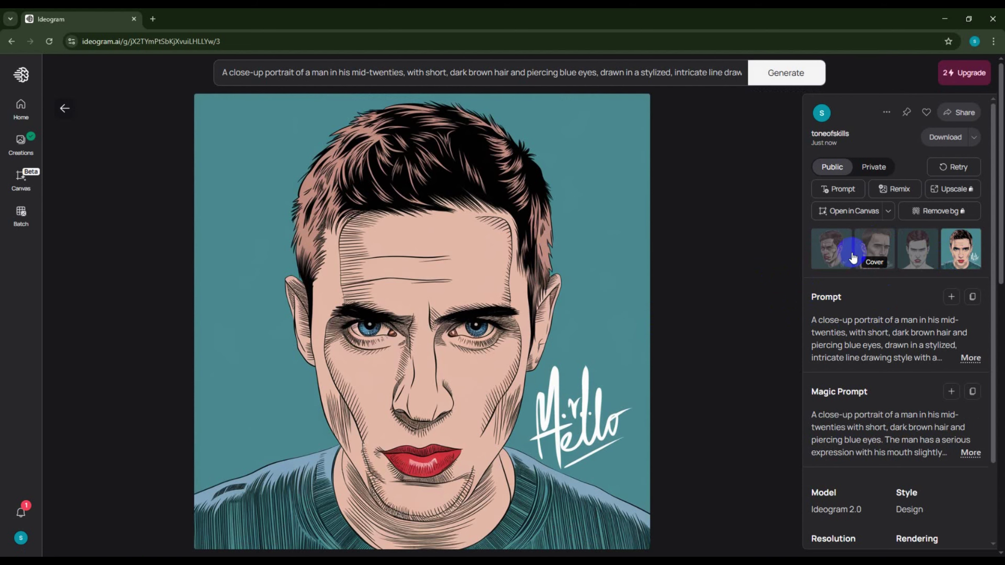
left_click(833, 251)
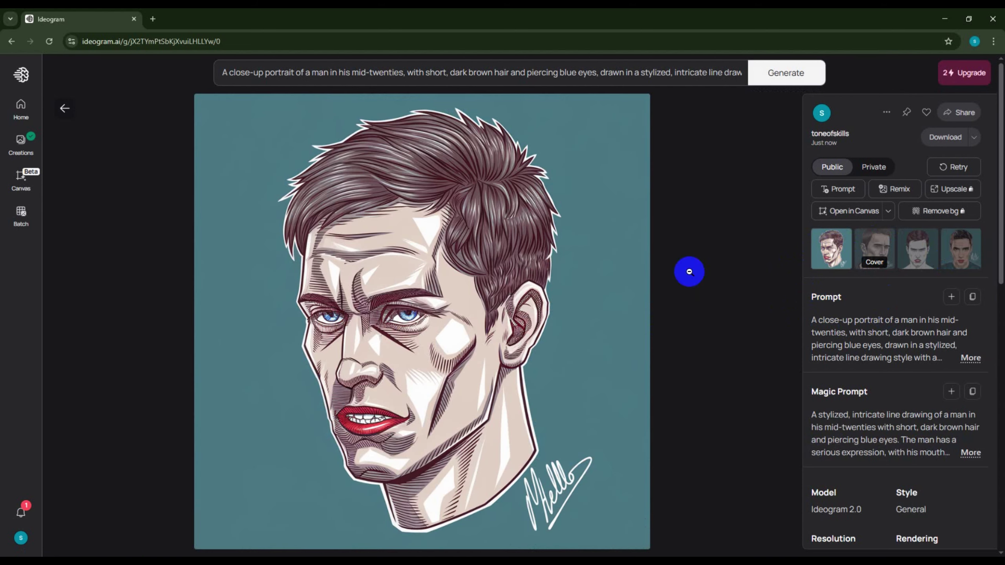
left_click(873, 168)
Step: Search the web for an image upscaler in a new browser tab and open imgupscaler.com
key("ctrl+t")
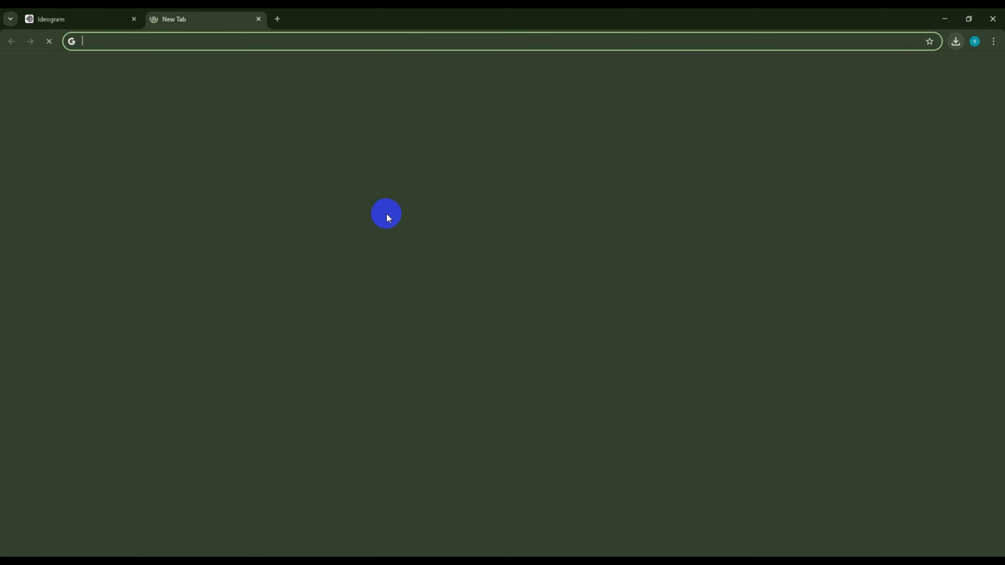
left_click(392, 209)
type("image u")
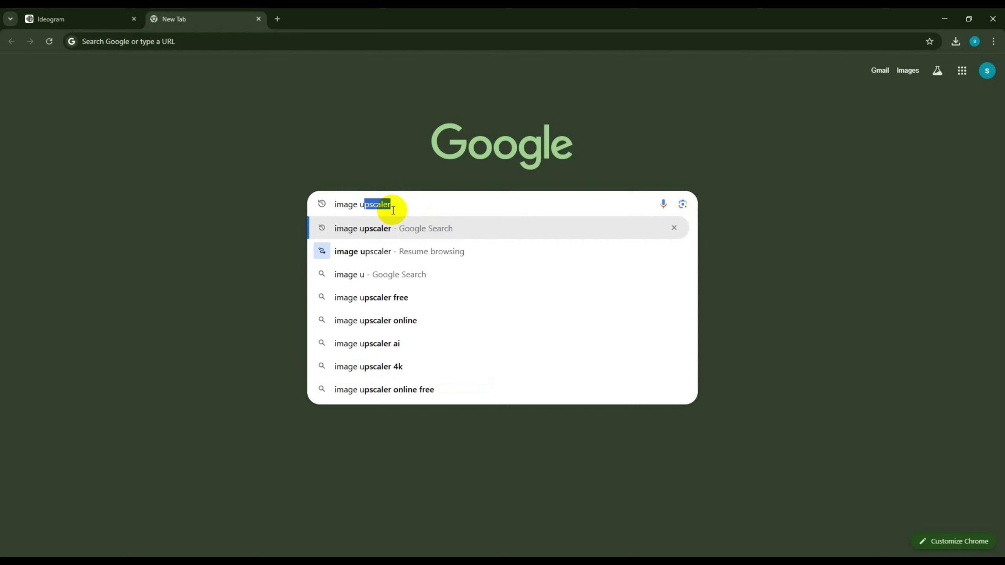
type("psc")
key("Return")
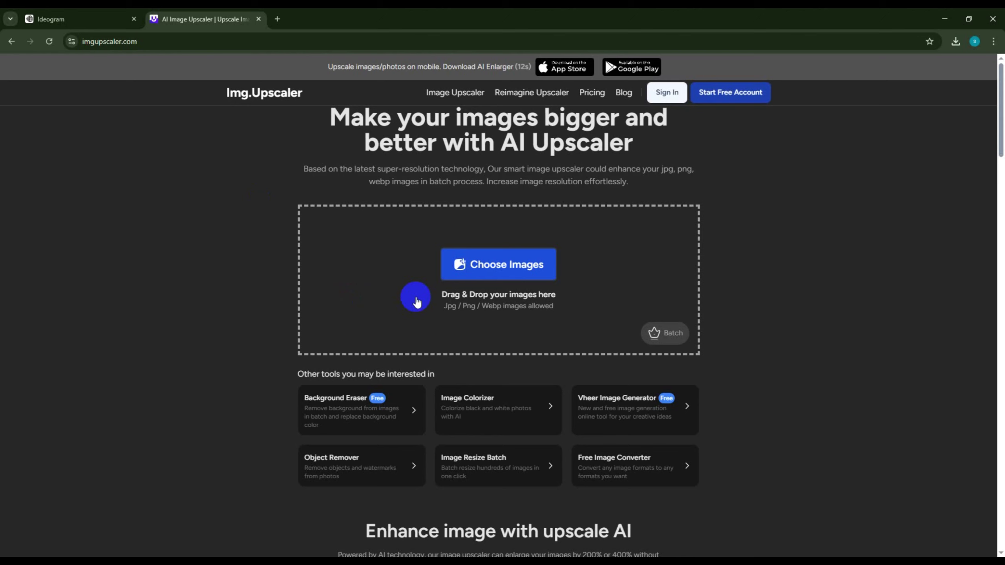
Step: Choose the downloaded line-drawing portrait from the Downloads folder as the image to upscale
left_click(502, 275)
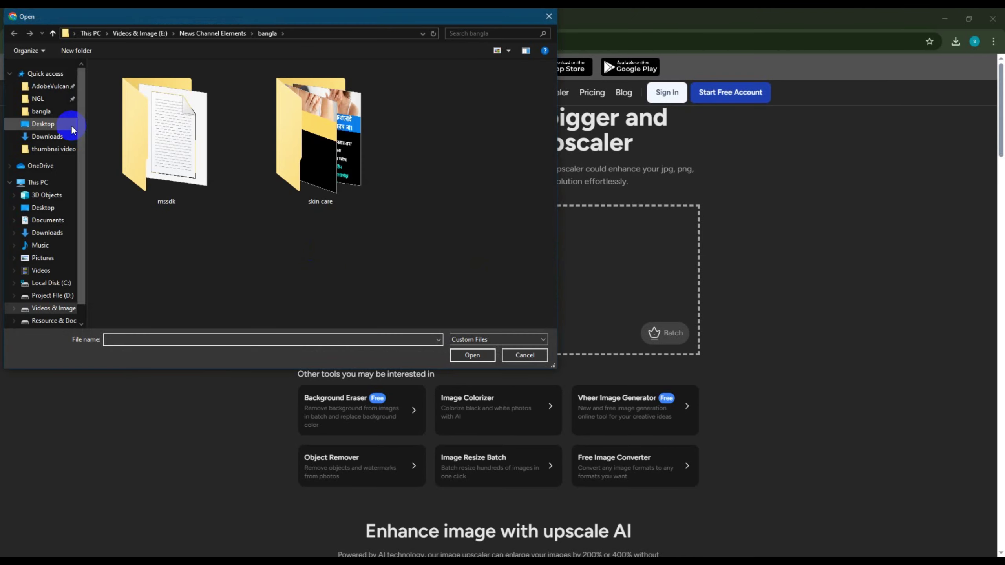
left_click(48, 141)
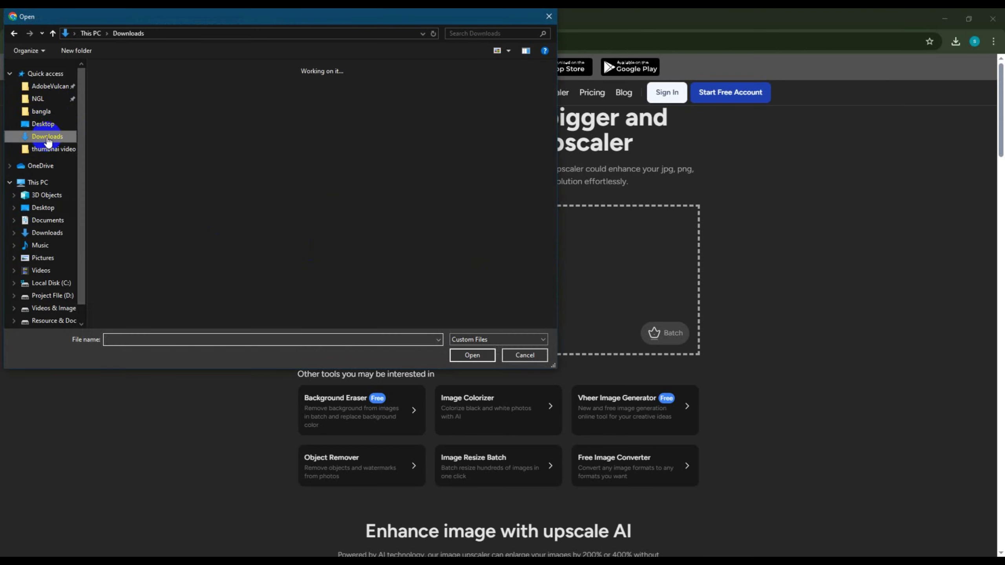
left_click(166, 145)
left_click(486, 355)
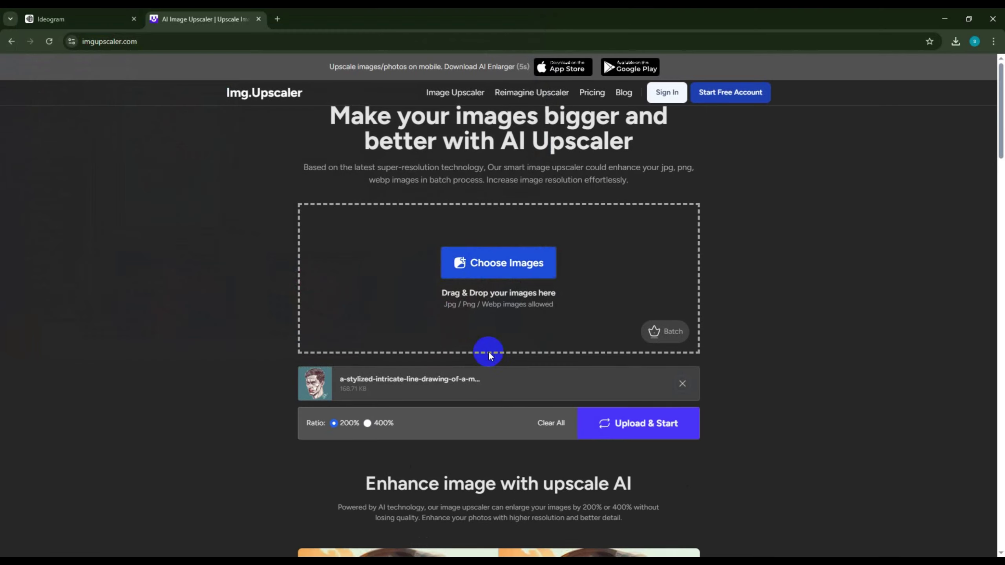
Step: Upscale the portrait at a 400% ratio and download the finished image
scroll(487, 351, "down", 1)
left_click(367, 372)
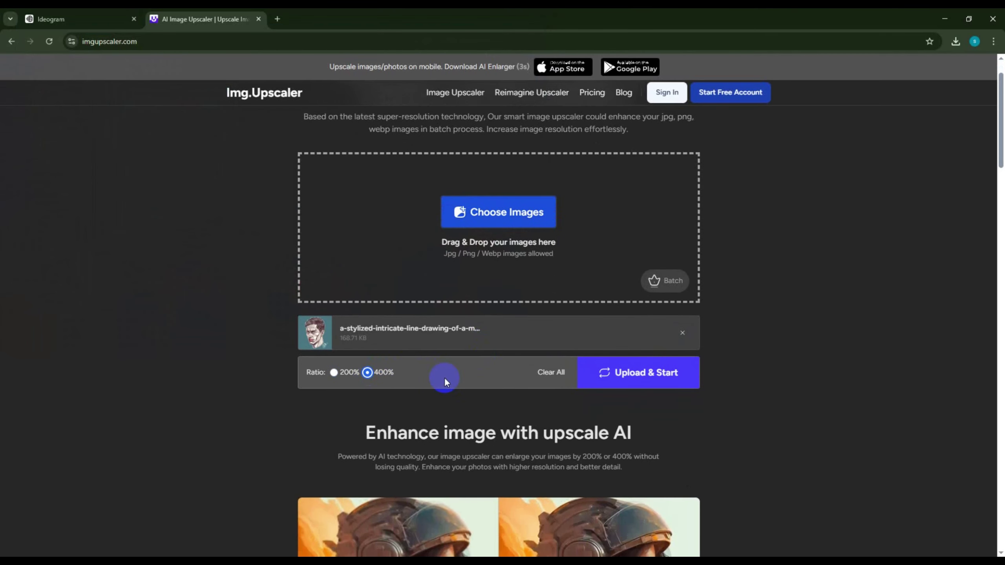
left_click(623, 377)
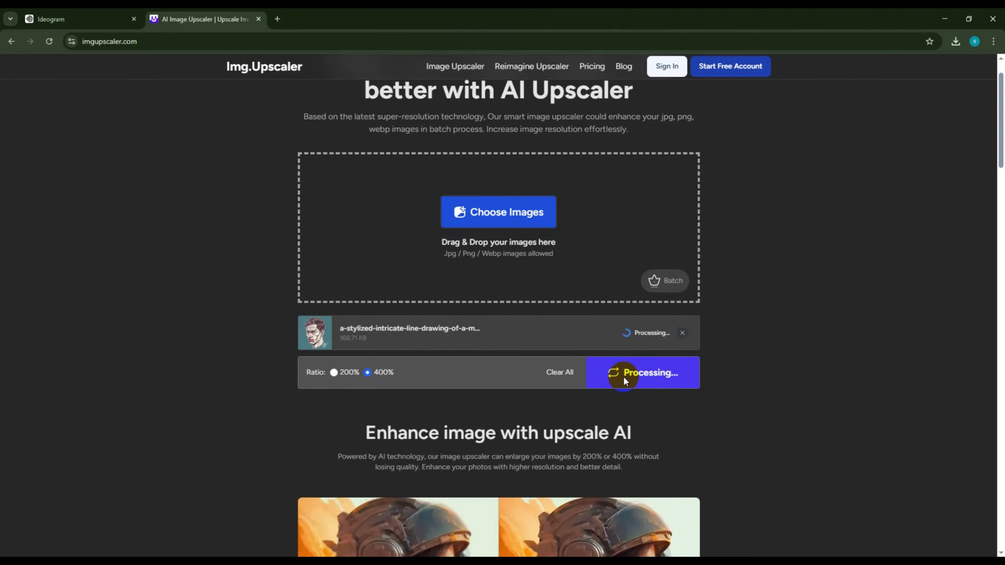
left_click(615, 337)
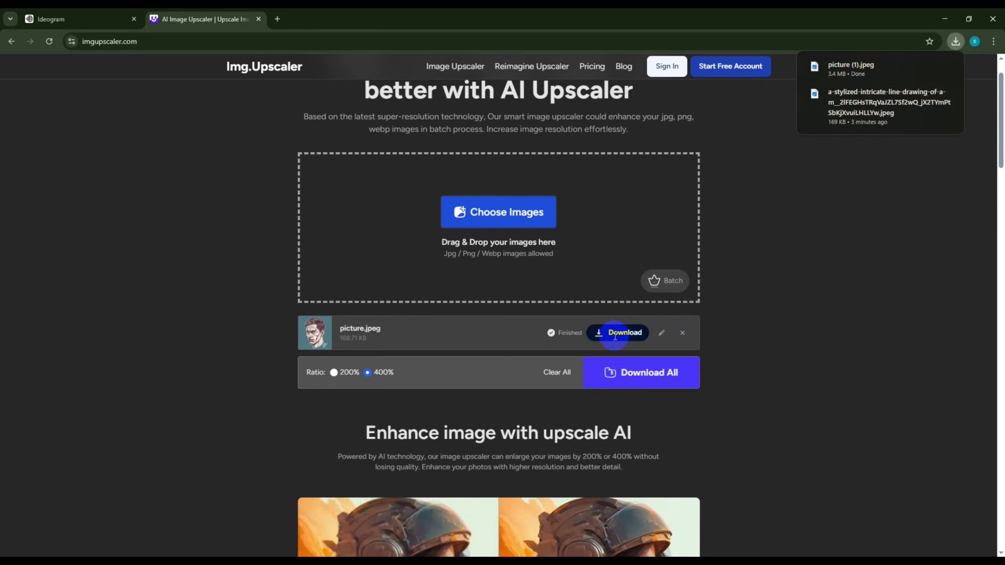
Step: Switch to Photoshop and create a new 4500 x 5400 px RGB document at 300 pixels/inch with a white background
left_click(945, 18)
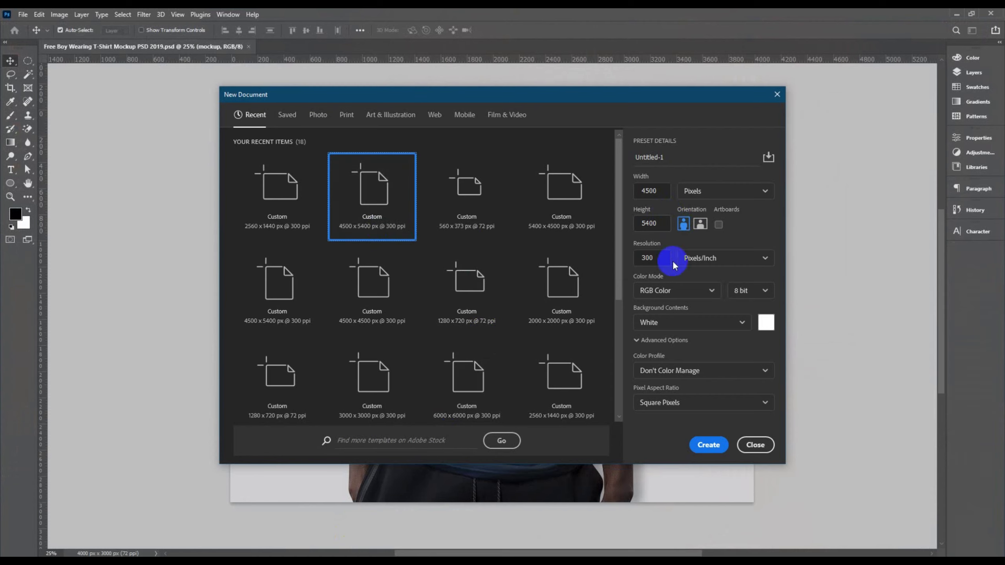
left_click(708, 444)
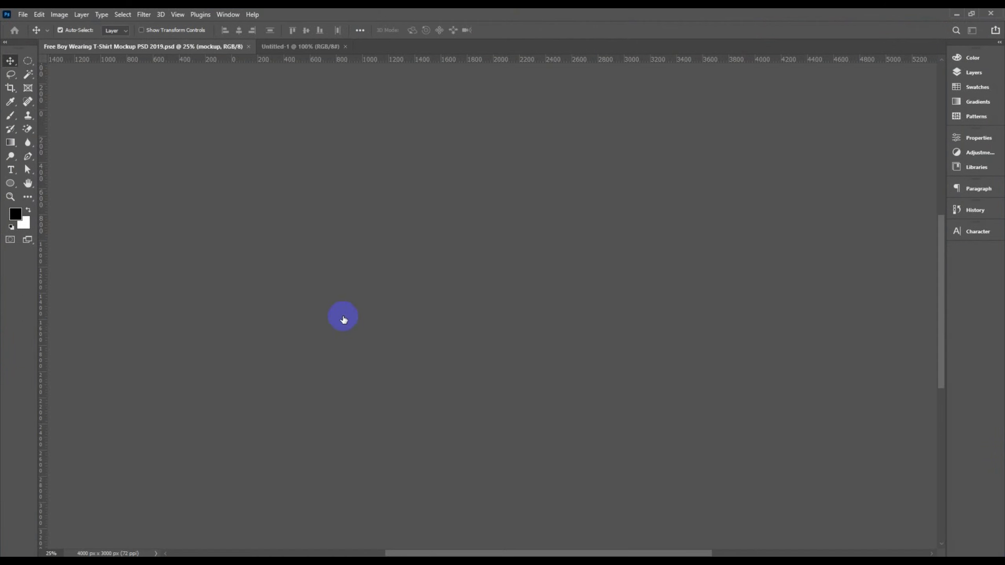
scroll(341, 319, "down", 3)
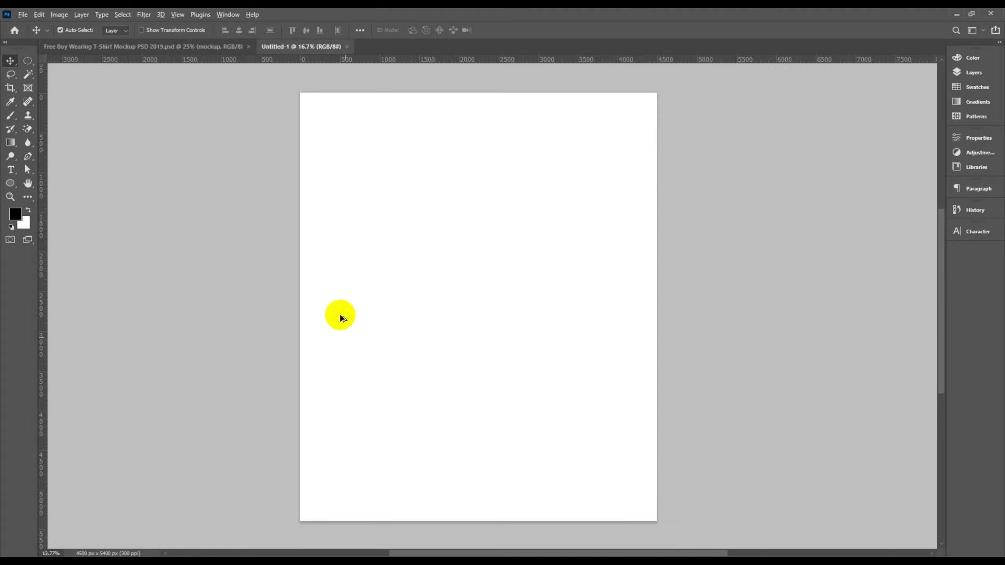
Step: Place "picture (1)" from Downloads as a linked image, scale it slightly smaller than the canvas width, and center it
left_click(22, 15)
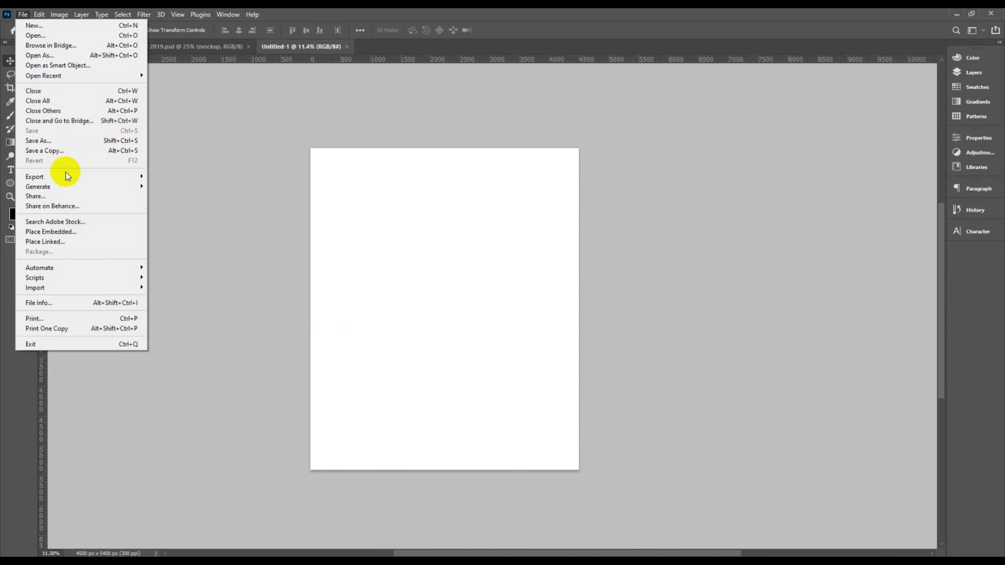
left_click(56, 241)
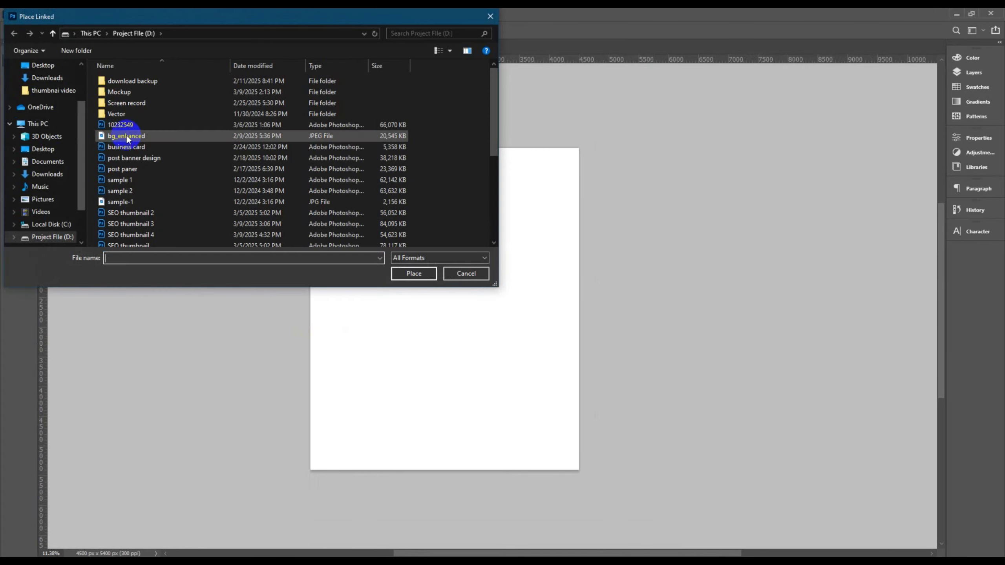
left_click(44, 78)
left_click(148, 82)
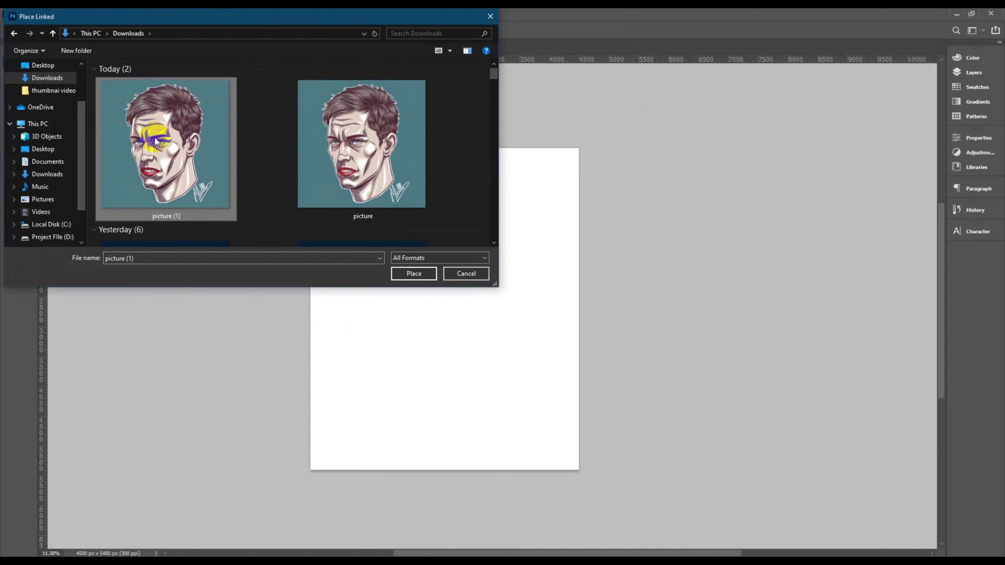
left_click(418, 274)
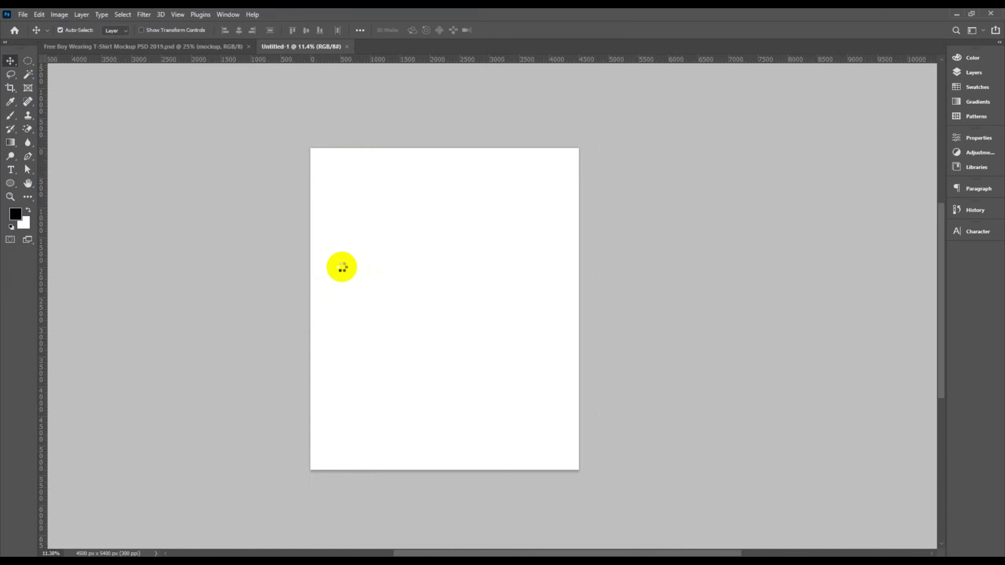
left_click_drag(311, 175, 324, 189)
mouse_move(474, 334)
left_mouse_down()
mouse_move(455, 326)
mouse_move(468, 333)
left_mouse_up()
left_click(518, 30)
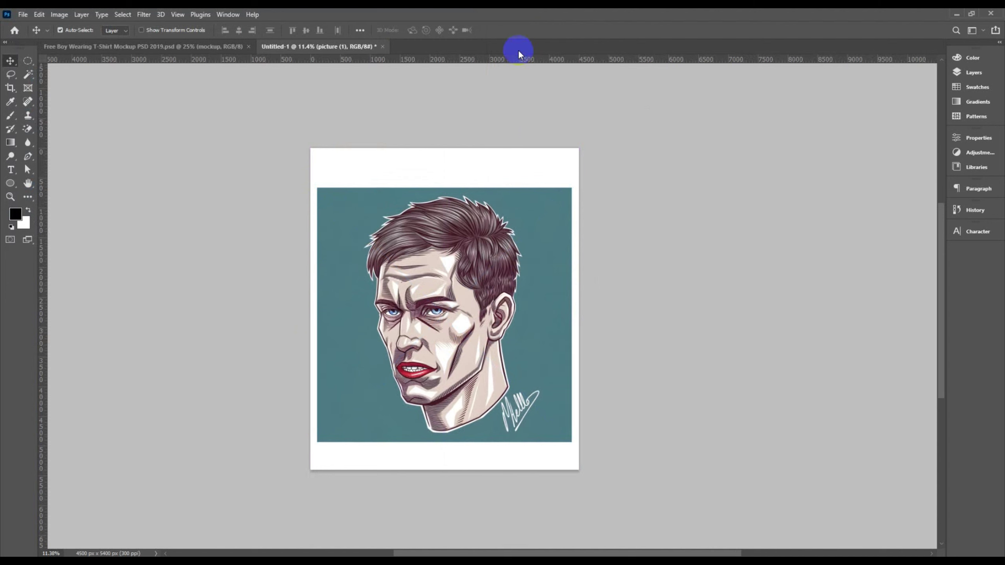
Step: Rasterize the "picture (1)" layer
left_click(982, 70)
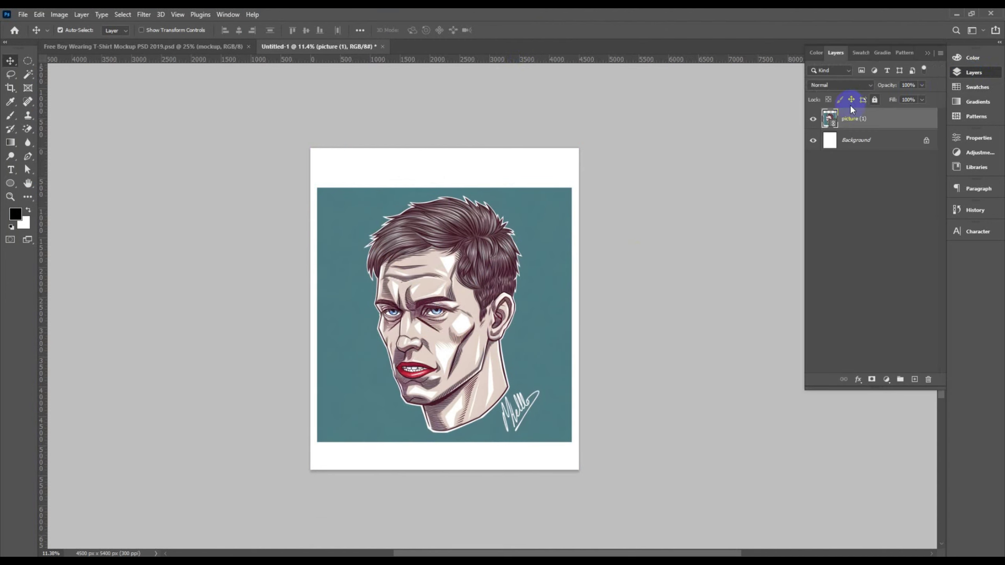
right_click(852, 119)
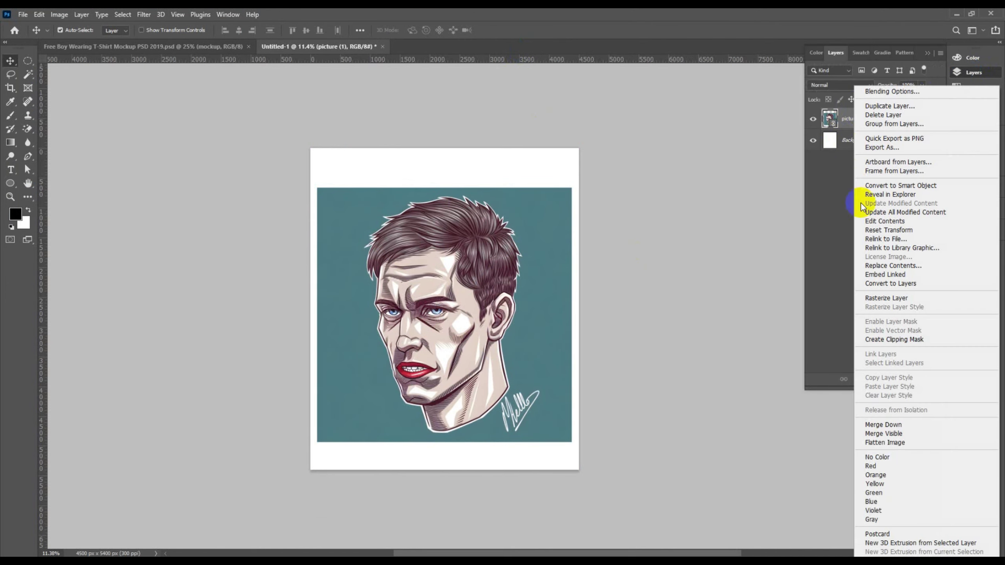
left_click(883, 298)
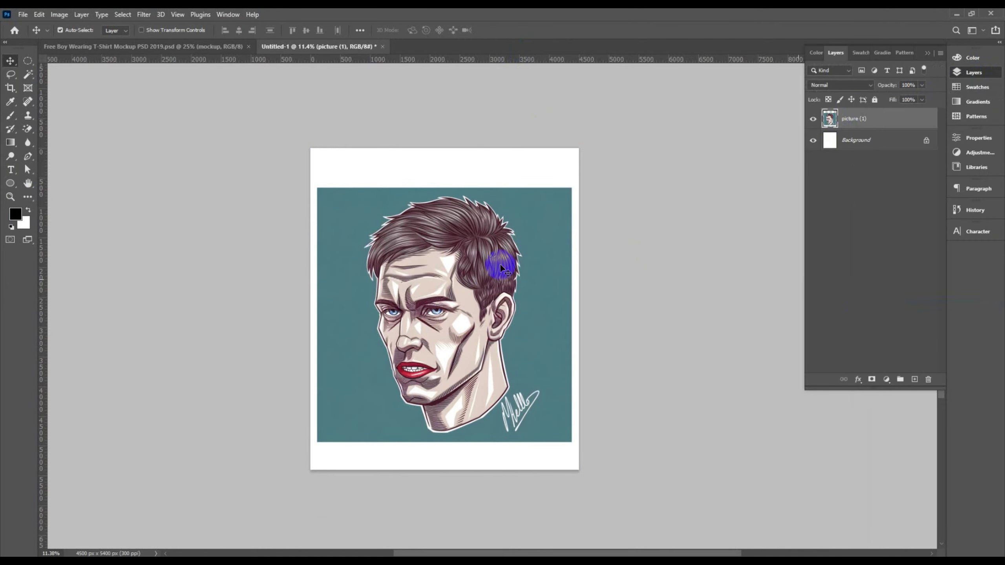
Step: Remove the teal background from the "picture (1)" layer using the Magic Wand tool, and clear the selection
left_click(28, 74)
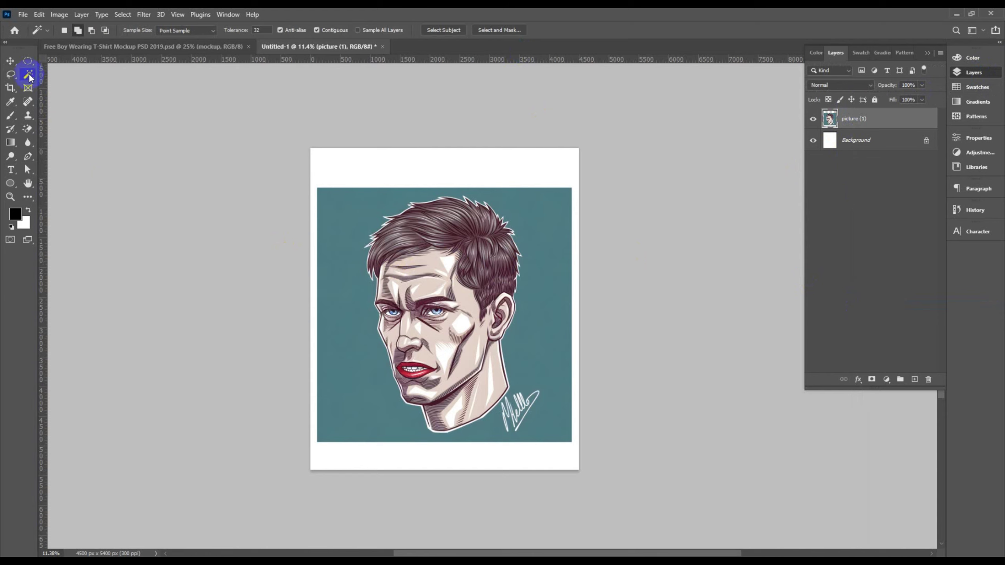
left_click(359, 219)
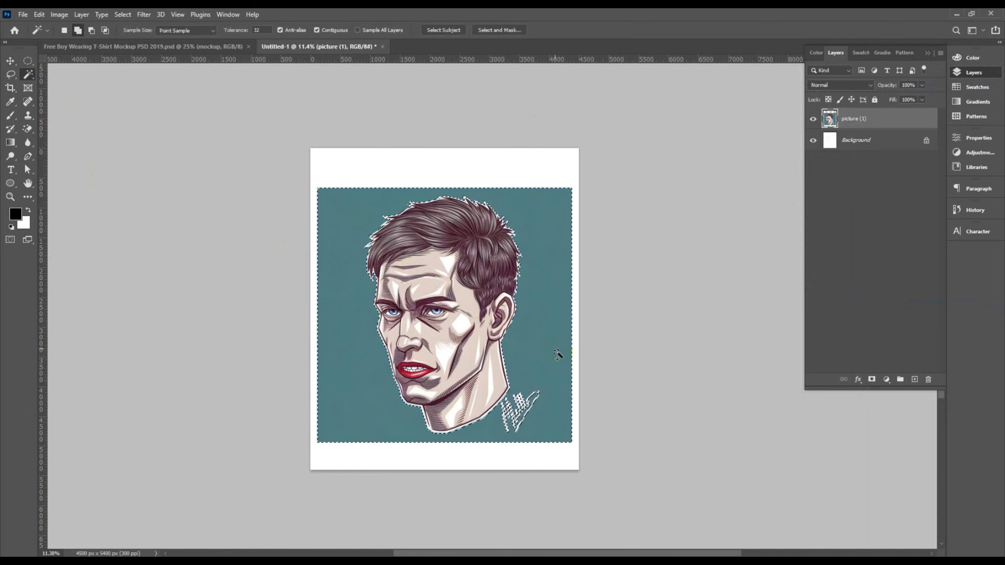
key("Delete")
left_click(555, 352)
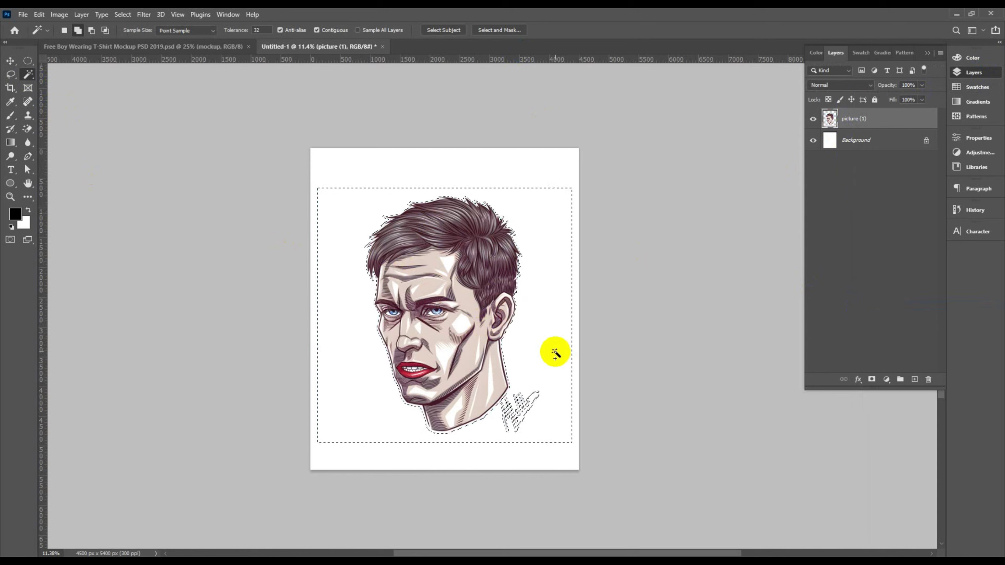
key("ctrl+d")
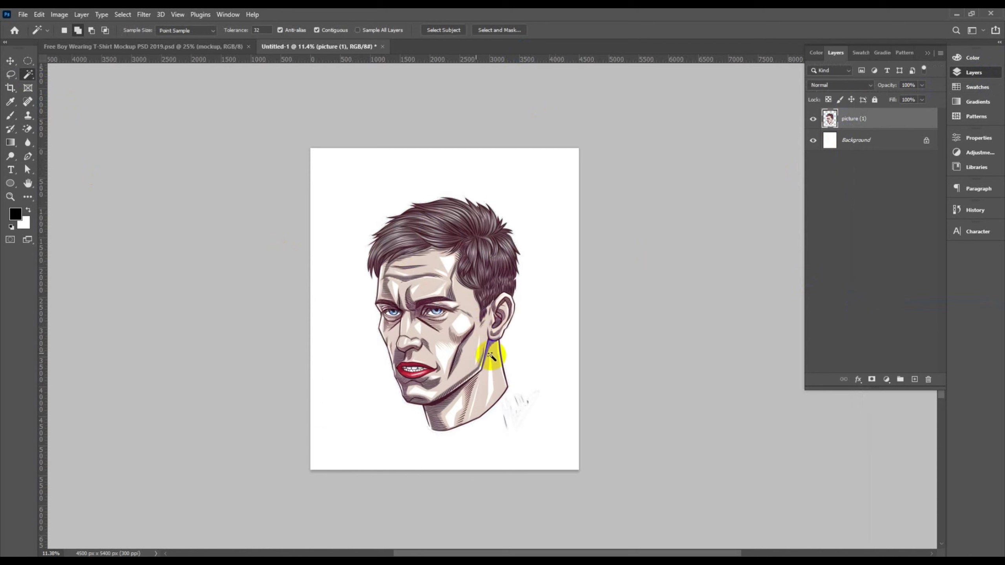
Step: Add a Solid Color fill layer in grey #909090 directly above the Background layer, beneath the portrait
left_click(869, 145)
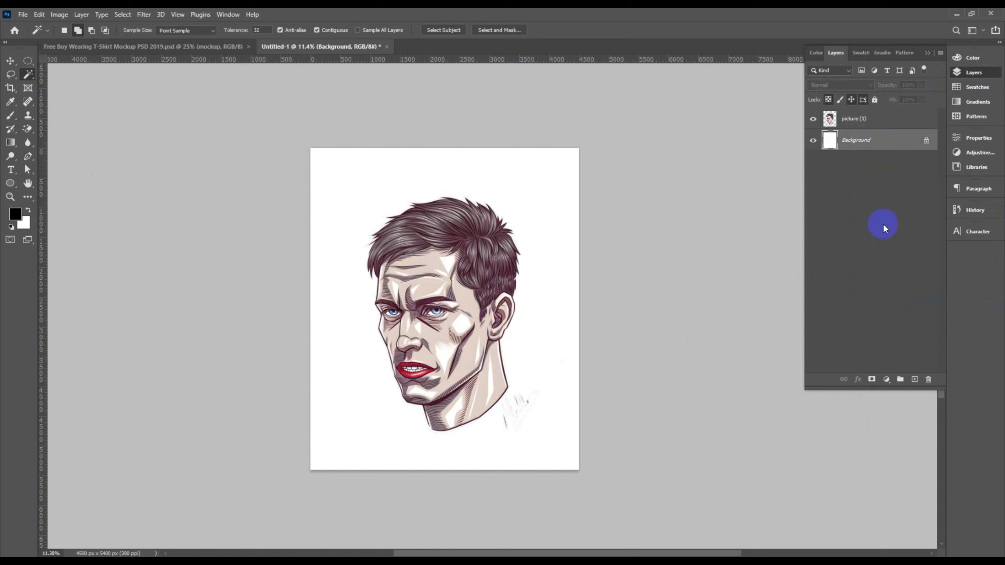
left_click(887, 379)
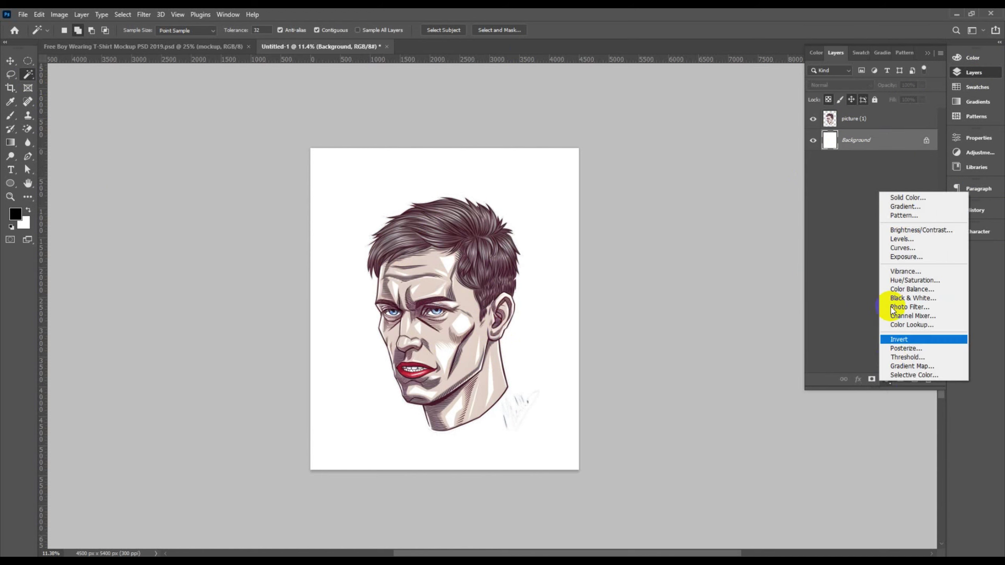
left_click(900, 195)
left_click(683, 192)
left_click_drag(684, 192, 666, 185)
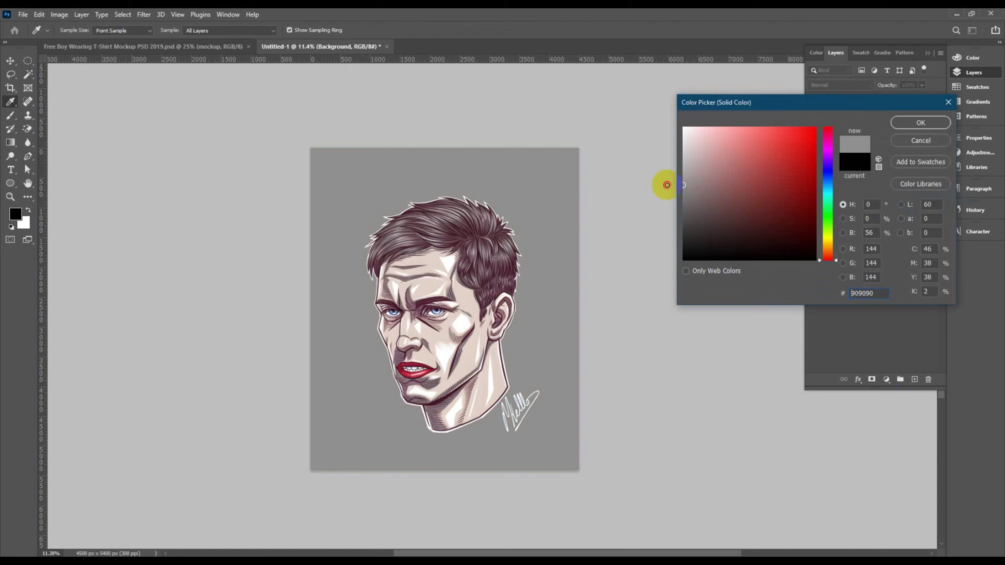
left_click(933, 123)
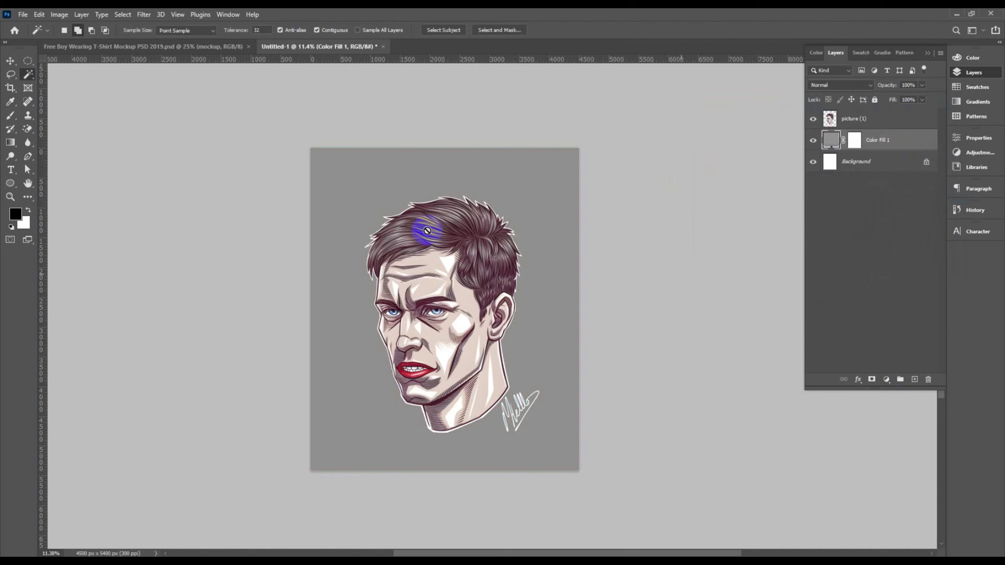
Step: Soften the portrait's hair edges on the "picture (1)" layer with the Blur tool at 65% strength
left_click(10, 61)
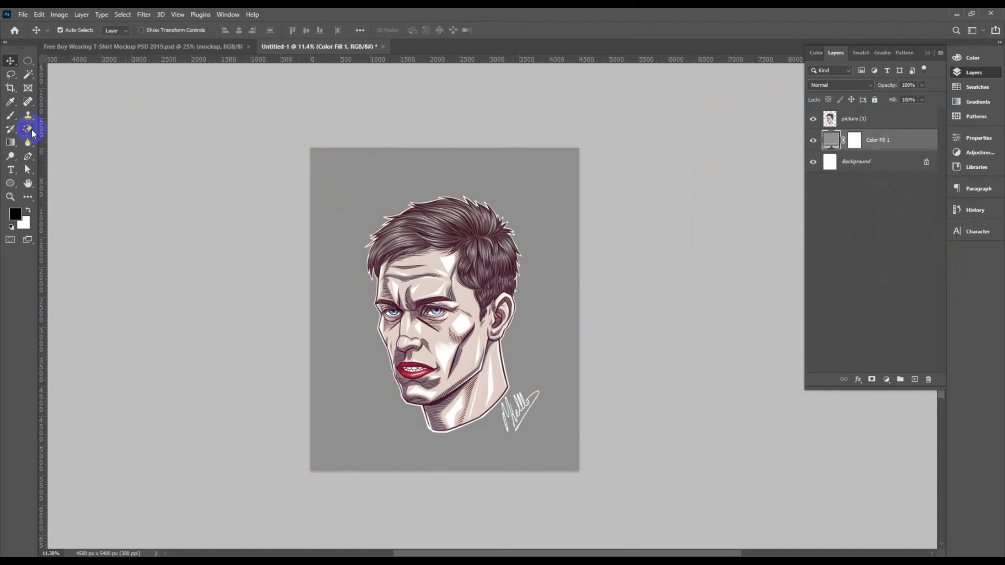
left_click(28, 142)
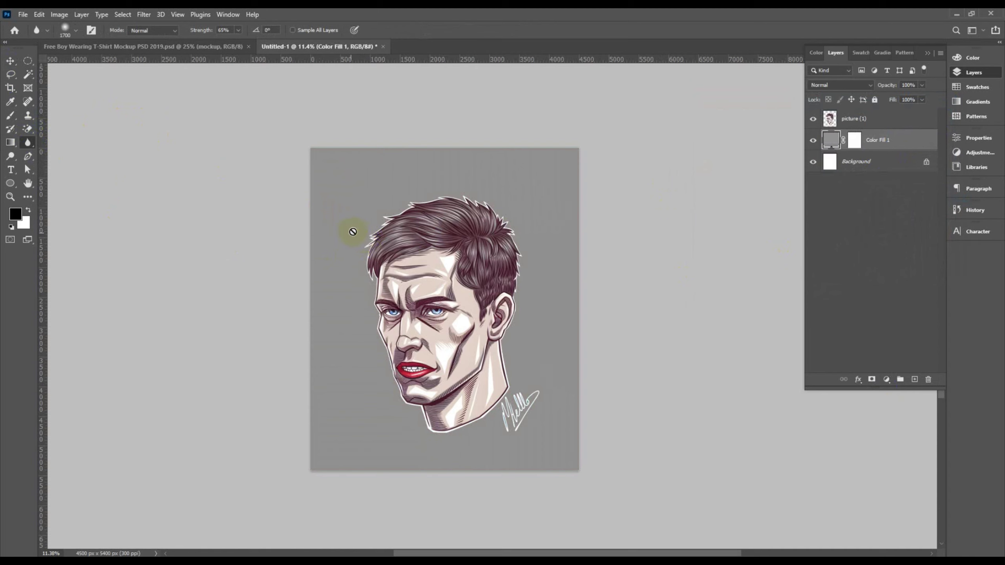
left_click(853, 118)
left_click(419, 221)
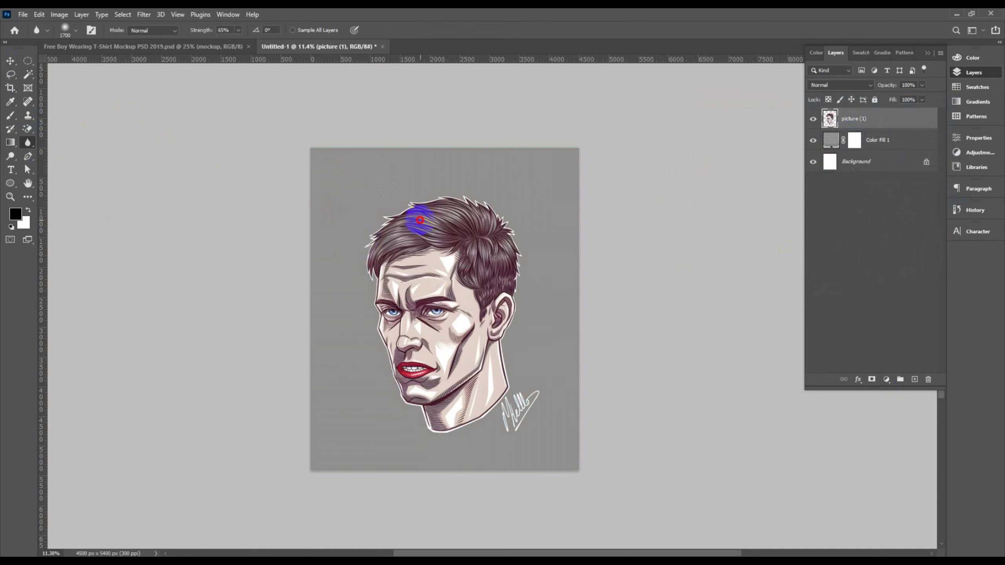
mouse_move(420, 221)
left_mouse_down()
mouse_move(373, 266)
mouse_move(395, 385)
mouse_move(438, 412)
mouse_move(479, 415)
mouse_move(510, 400)
mouse_move(487, 294)
mouse_move(496, 239)
mouse_move(481, 220)
mouse_move(418, 204)
mouse_move(376, 236)
mouse_move(345, 204)
mouse_move(342, 218)
mouse_move(376, 223)
left_mouse_up()
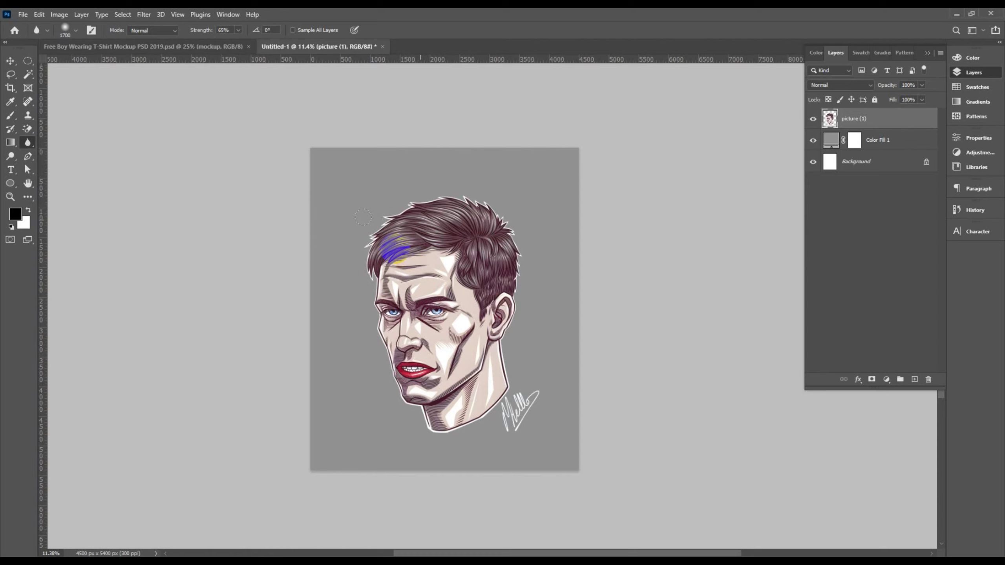
left_click(346, 181)
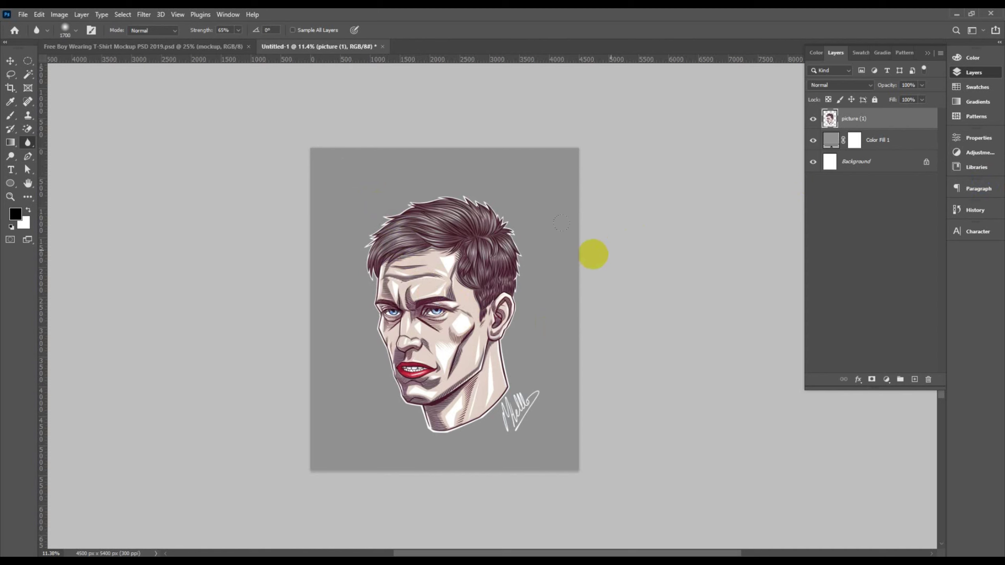
Step: Convert the "picture (1)" layer to a Smart Object
left_click(10, 60)
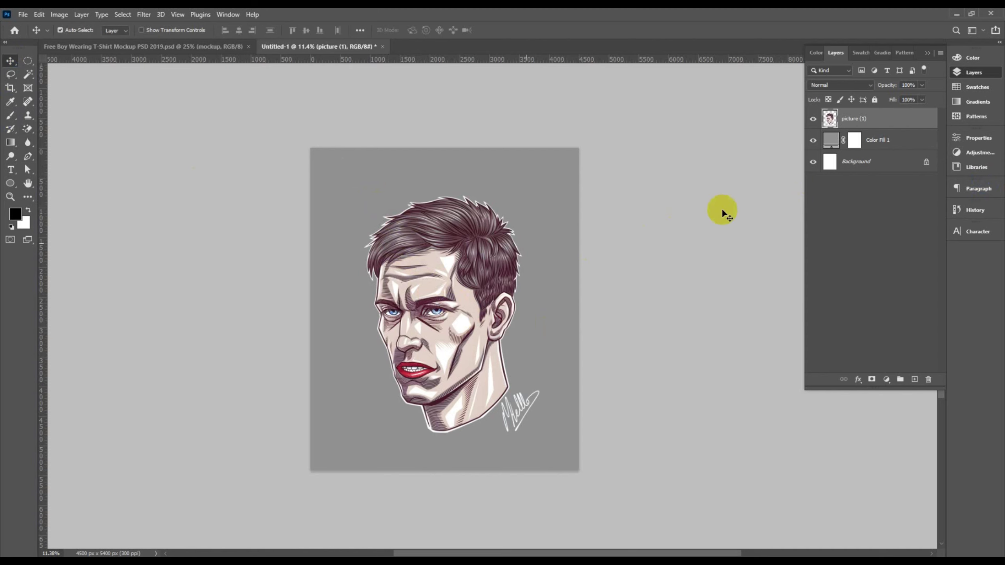
right_click(899, 116)
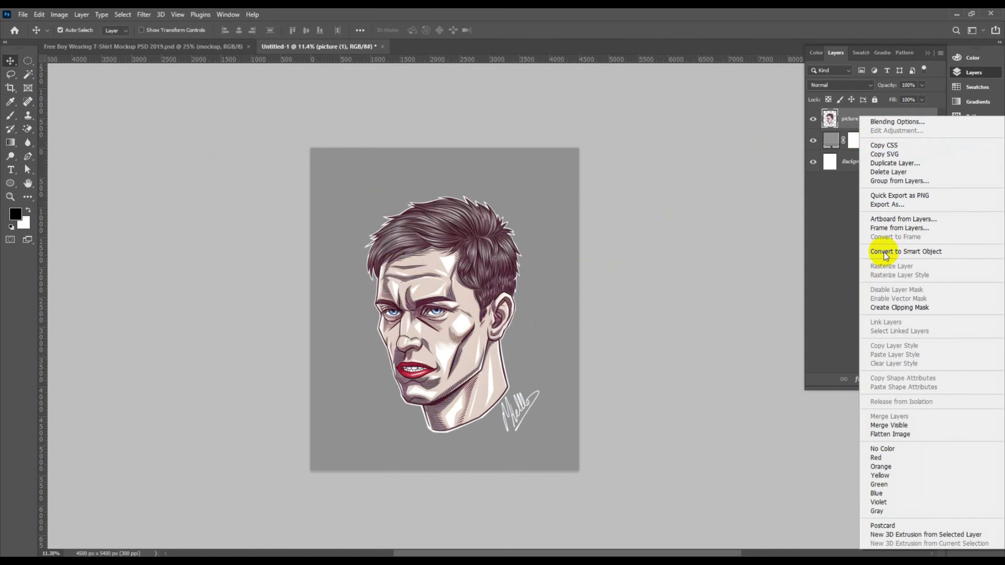
left_click(885, 254)
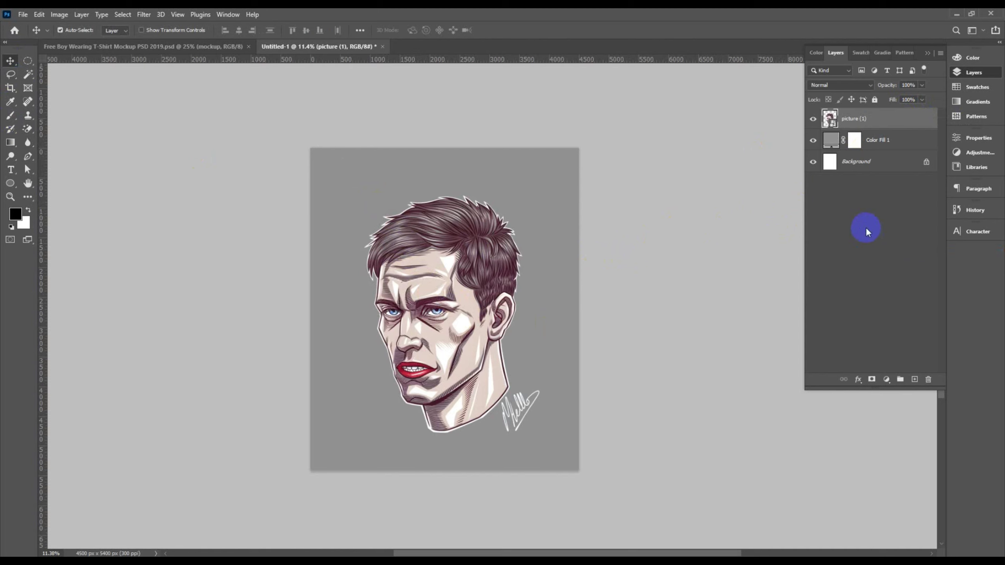
Step: Open the contents of the "Place Artwork Here" smart object in the Free Boy Wearing T-Shirt Mockup document
left_click(995, 72)
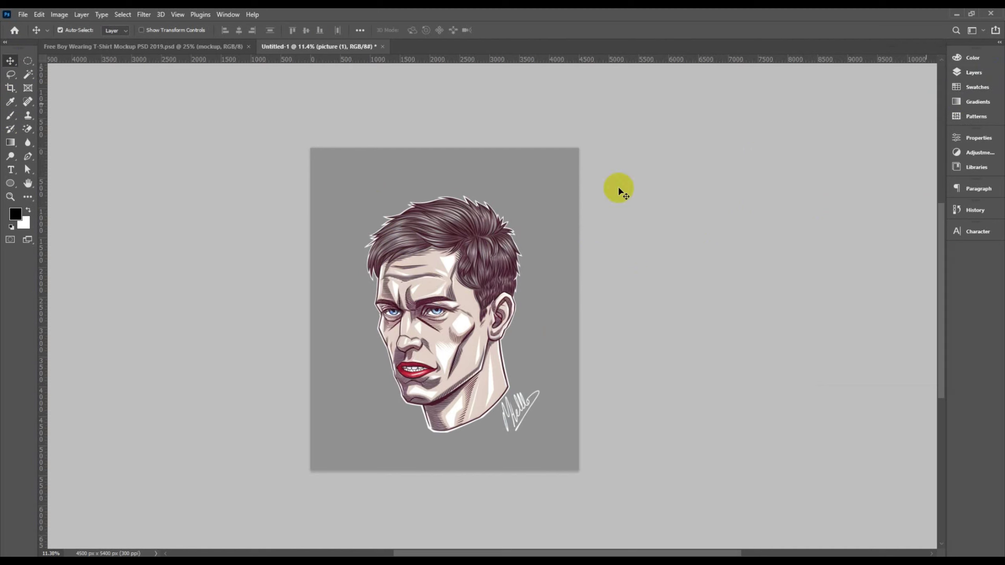
left_click(188, 47)
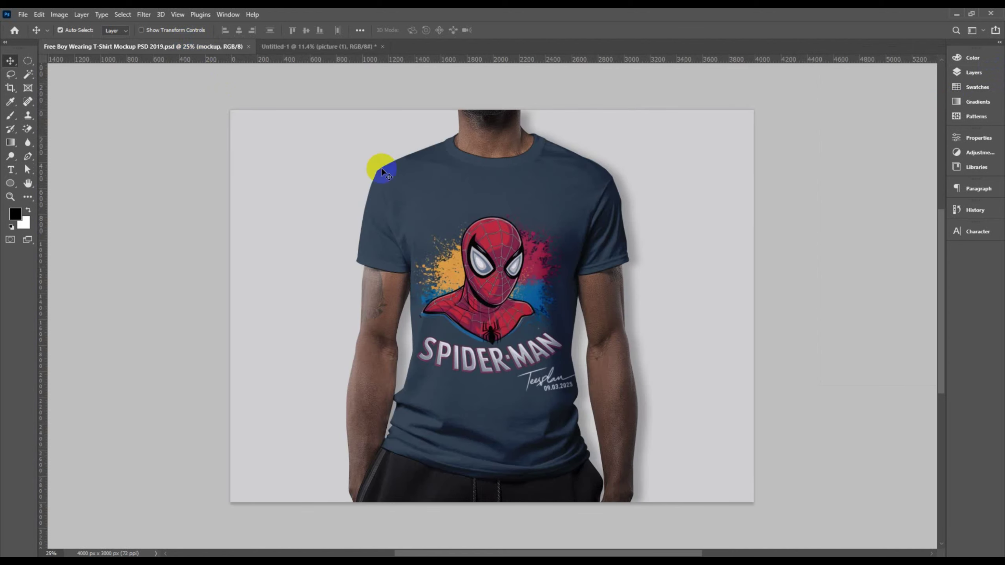
left_click(974, 72)
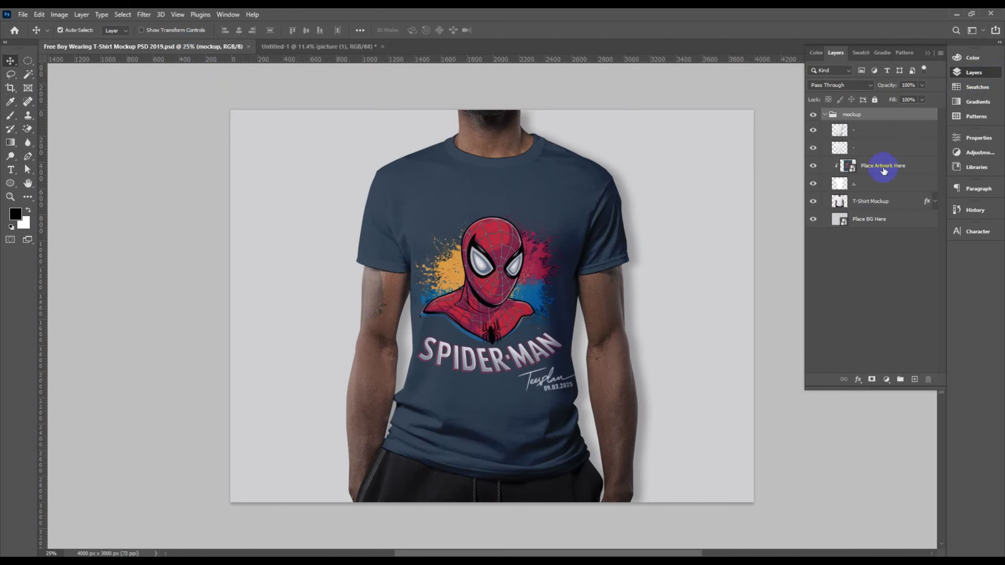
left_click(863, 166)
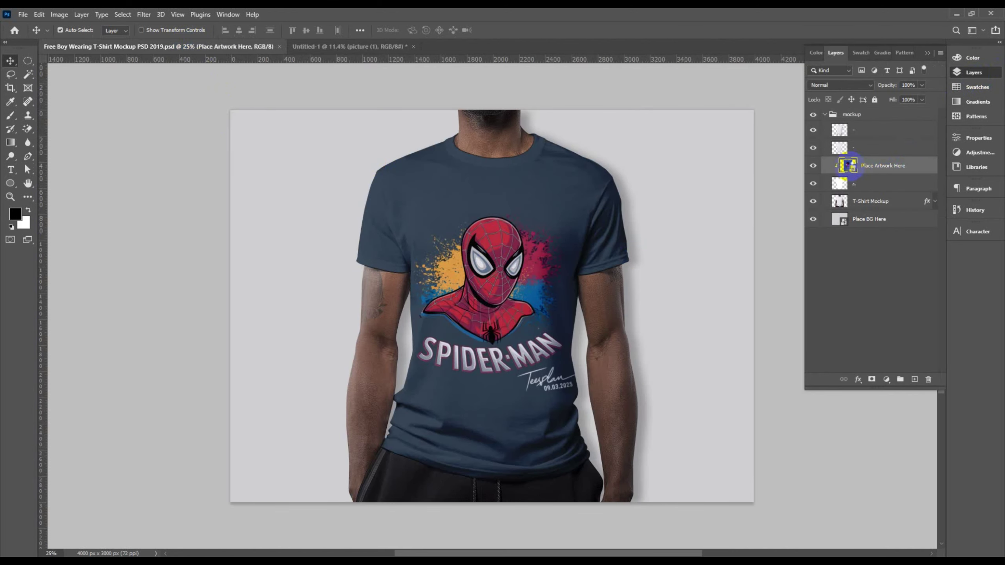
double_click(847, 165)
Step: Hide the Spider-Man artwork layer in the smart object document, leaving only the dark blue colour fill showing
left_click(814, 135)
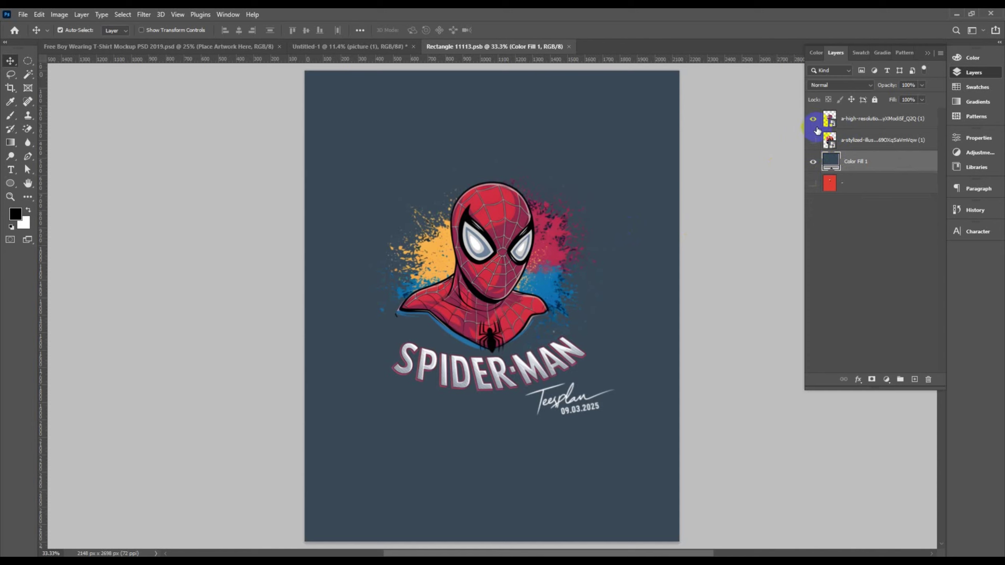
left_click(829, 119)
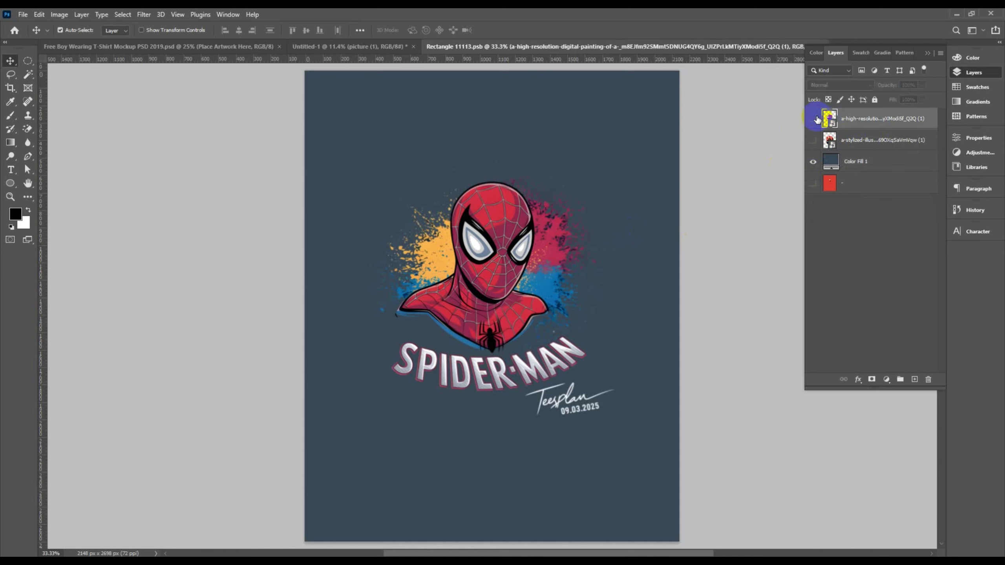
left_click(814, 119)
left_click(815, 119)
left_click(864, 120)
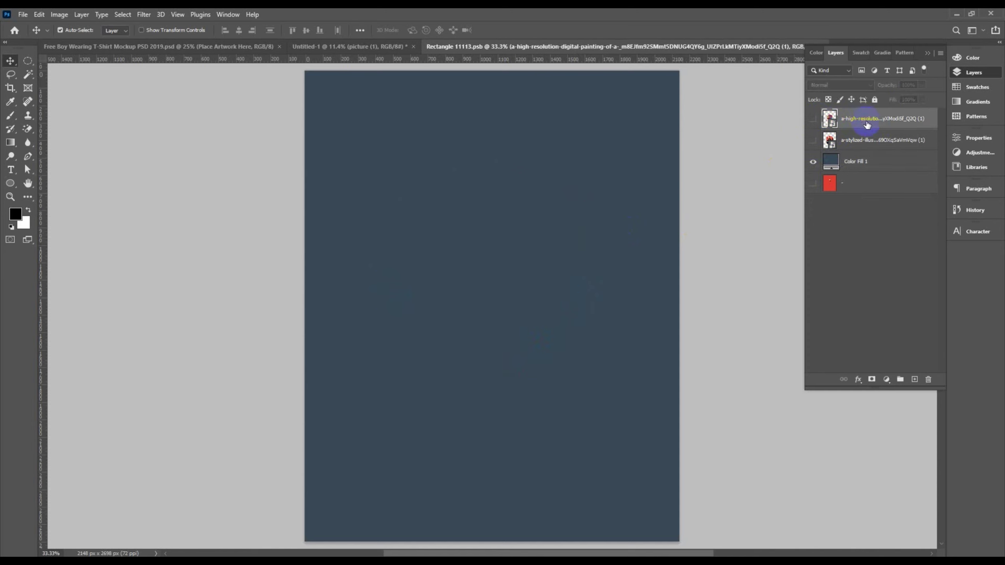
Step: Copy the portrait from the Untitled-1 document into the Rectangle 11113.psb artwork document
left_click(374, 46)
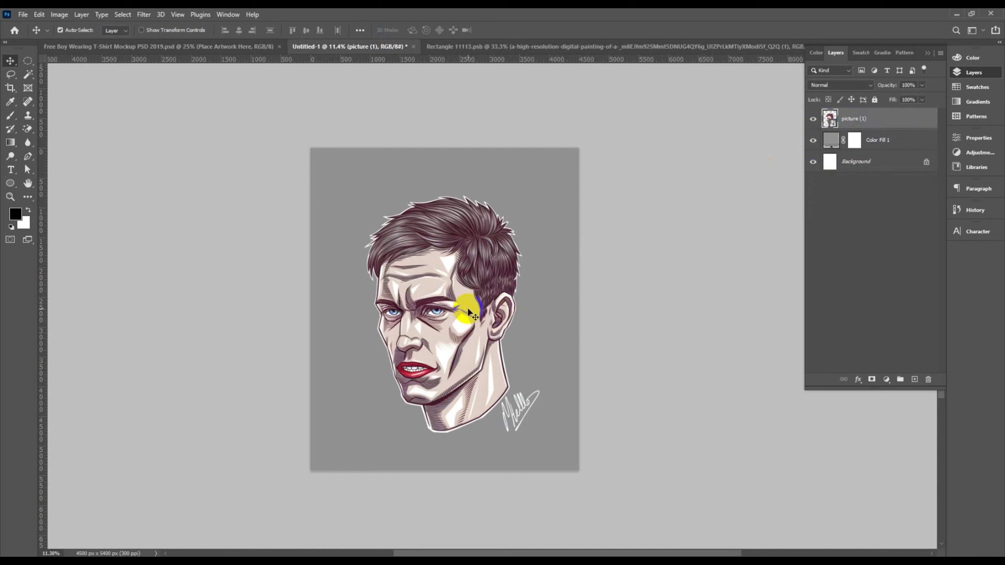
left_click_drag(467, 307, 506, 338)
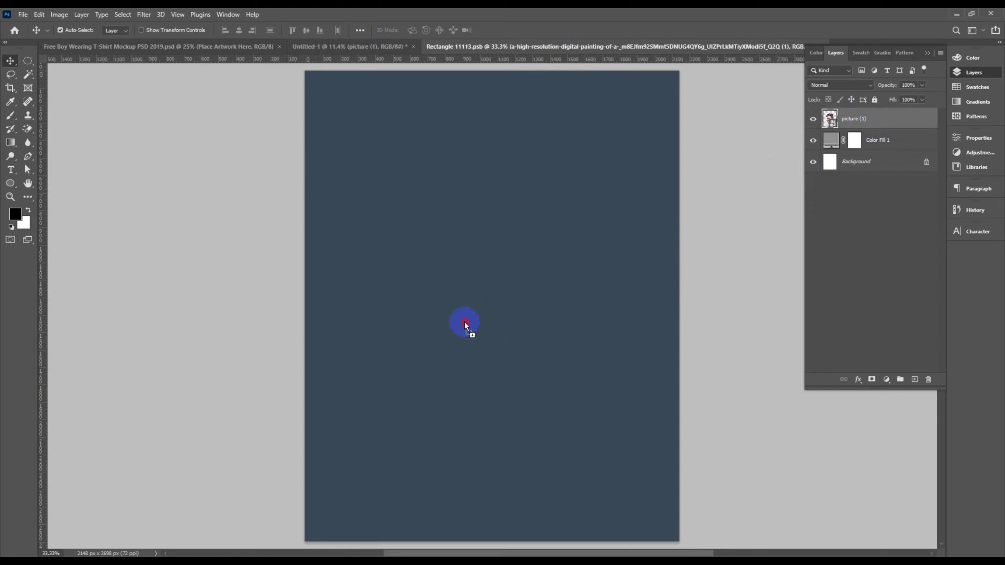
left_click_drag(467, 322, 465, 322)
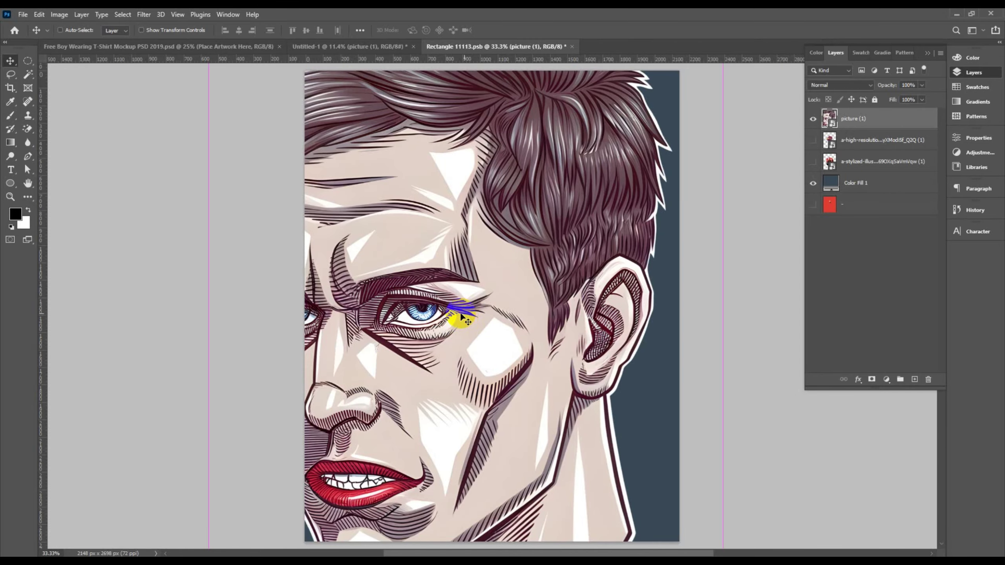
Step: Scale the portrait to about 192% and center it on the dark blue canvas
key("ctrl+t")
left_click_drag(207, 321, 520, 303)
left_click_drag(609, 347, 495, 332)
scroll(498, 352, "down", 2)
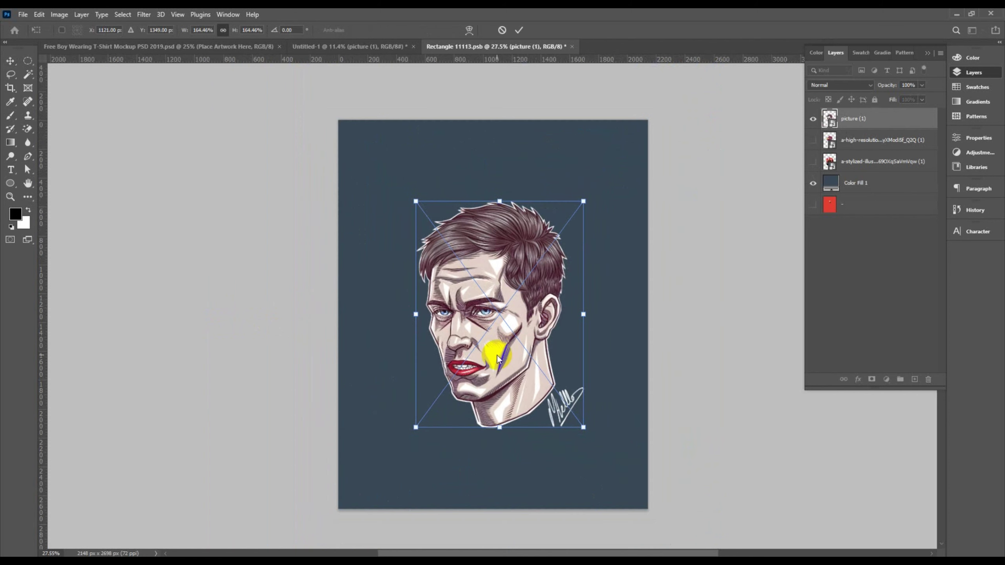
left_click_drag(416, 428, 382, 420)
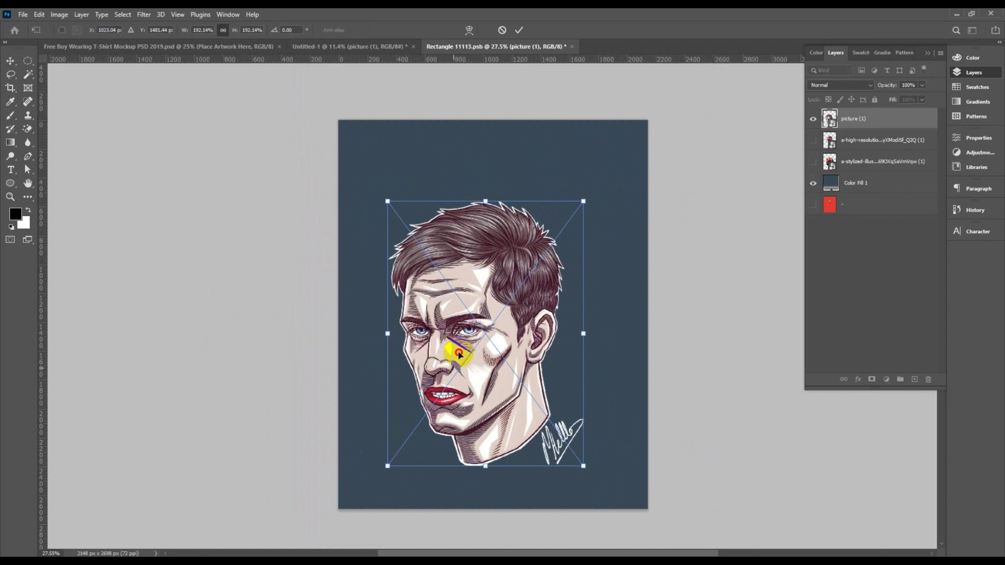
left_click_drag(448, 356, 456, 338)
left_click(518, 31)
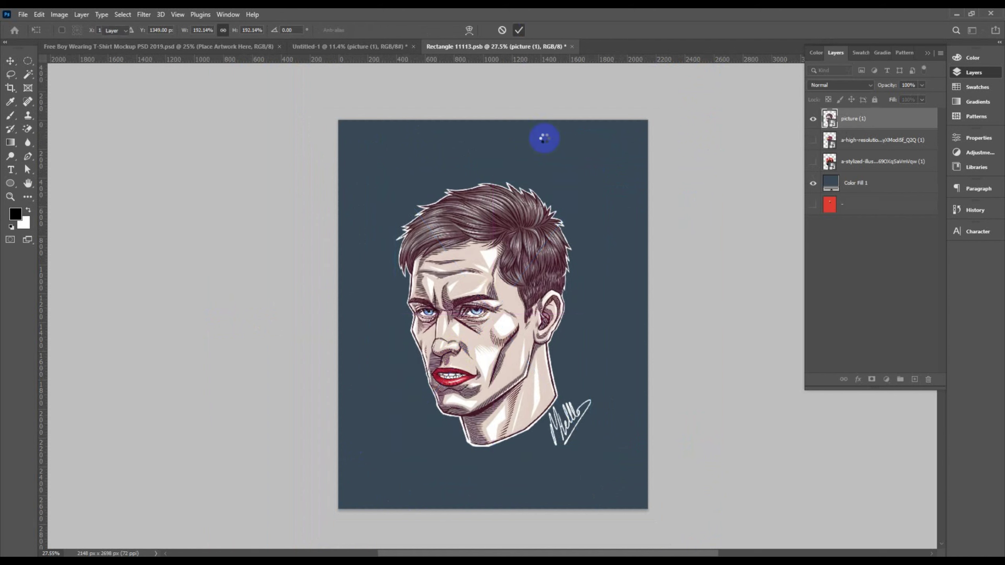
Step: Show the Spider-Man layer as a size reference, and scale the portrait to about 152%, horizontally centered over that artwork
left_click(812, 142)
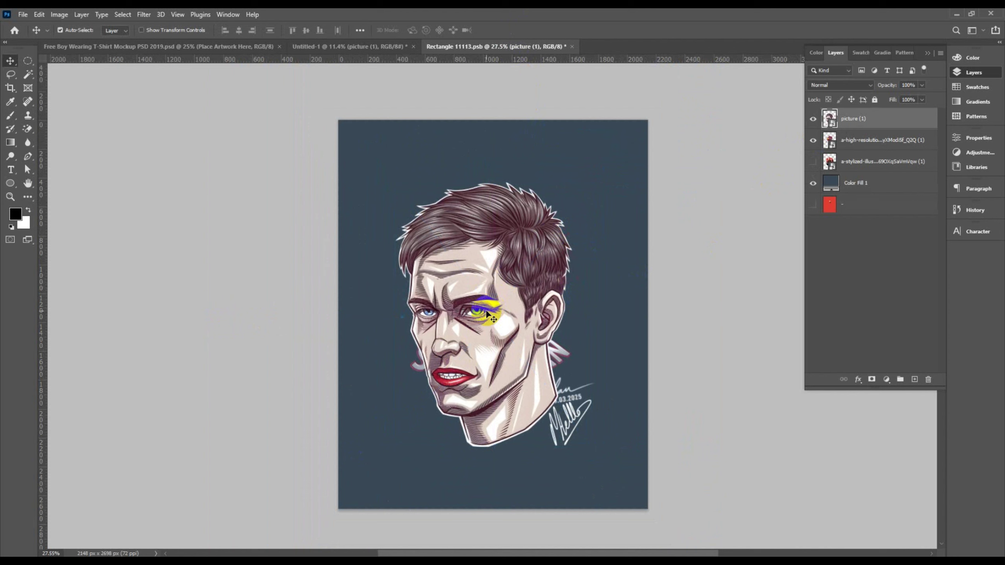
key("ctrl+t")
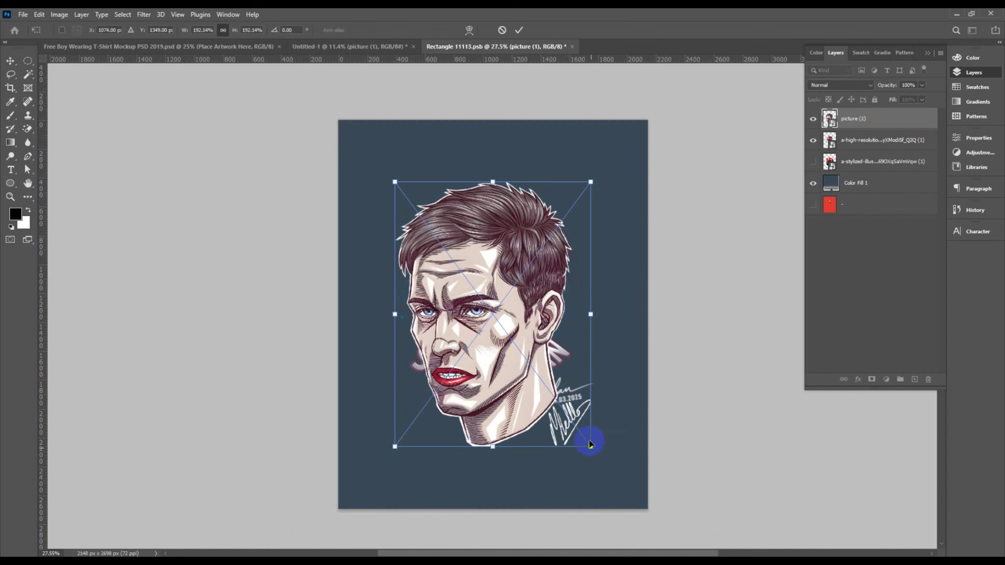
left_click_drag(590, 447, 569, 403)
left_click_drag(510, 346, 516, 347)
mouse_move(408, 394)
left_mouse_down()
mouse_move(430, 279)
mouse_move(415, 399)
left_mouse_up()
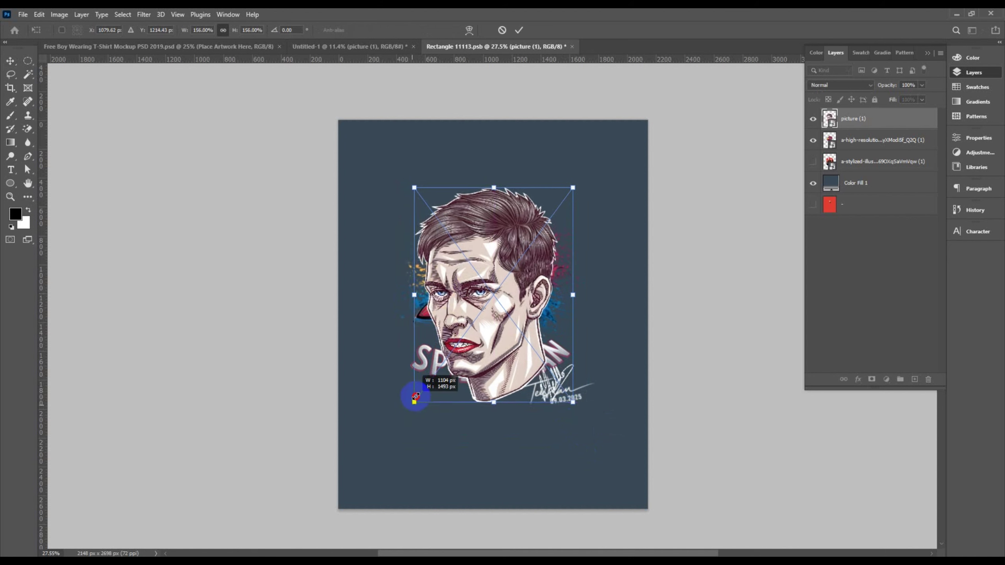
mouse_move(498, 296)
left_mouse_down()
mouse_move(489, 318)
mouse_move(506, 312)
left_mouse_up()
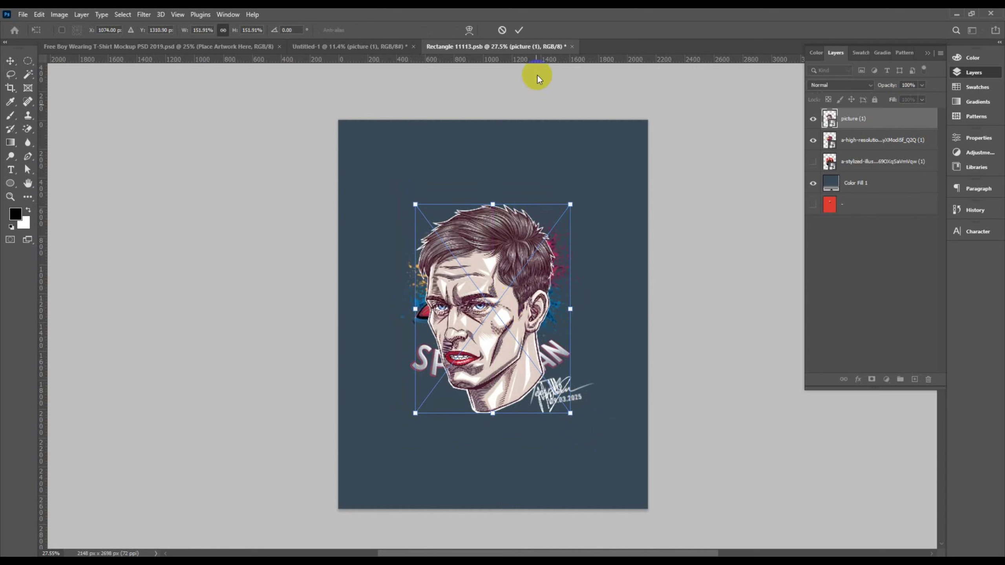
left_click(516, 32)
Step: Hide the Spider-Man reference layer and save the smart object artwork document
left_click(813, 140)
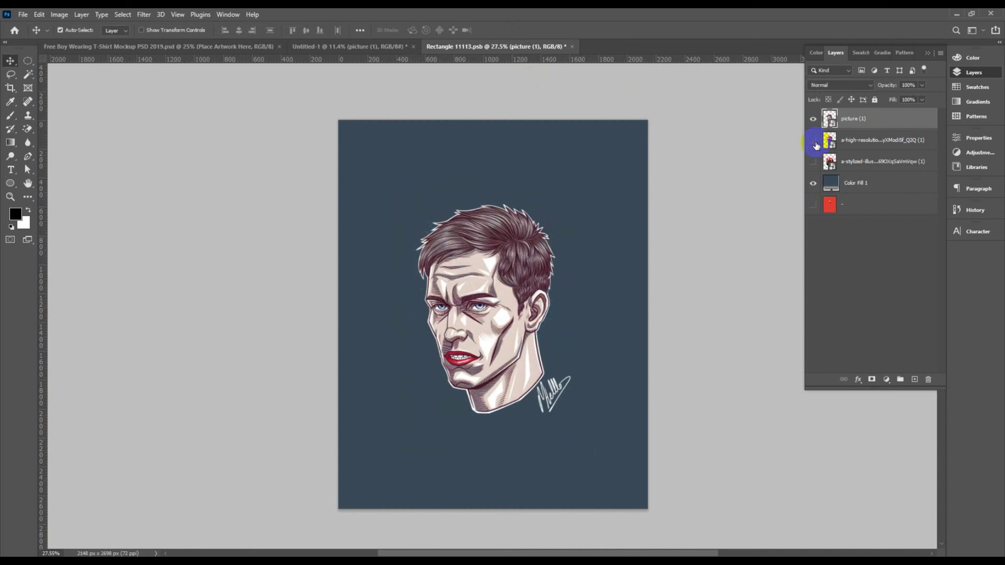
left_click(969, 72)
key("ctrl+s")
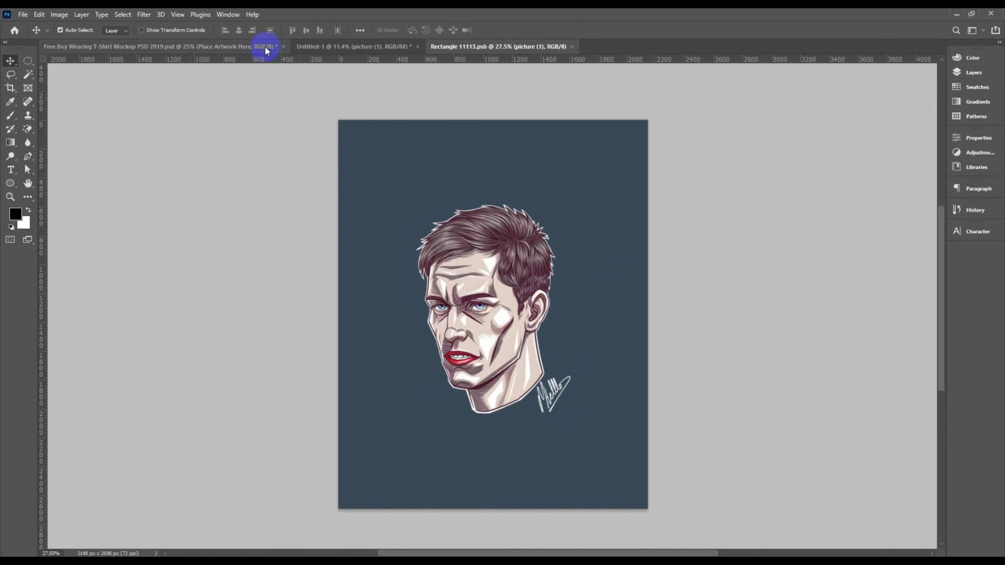
Step: Return to the Free Boy Wearing T-Shirt Mockup document and examine the portrait's detail and placement on the shirt, both up close and in full view
left_click(252, 47)
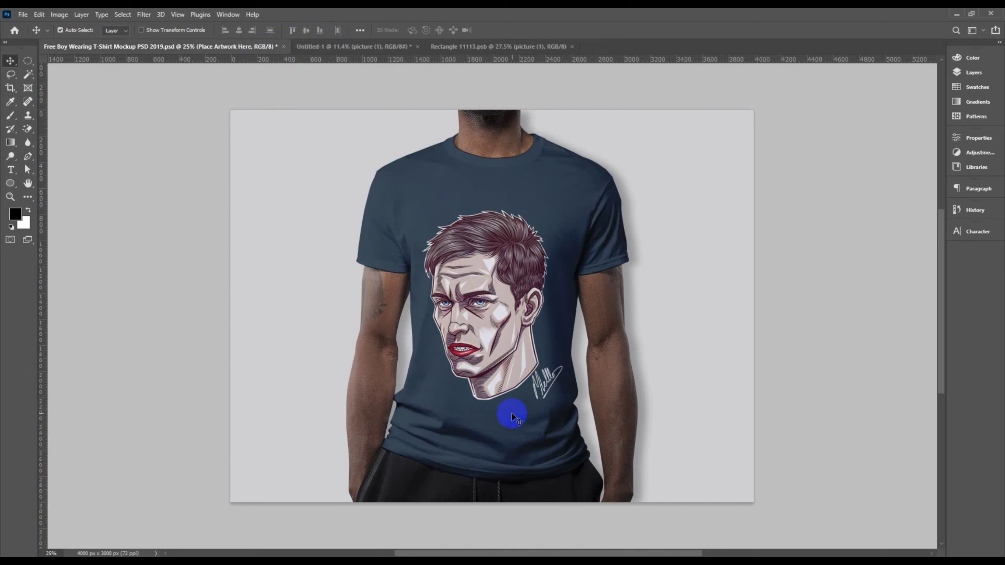
left_click(972, 72)
left_click(972, 73)
scroll(455, 409, "up", 4)
scroll(455, 403, "up", 2)
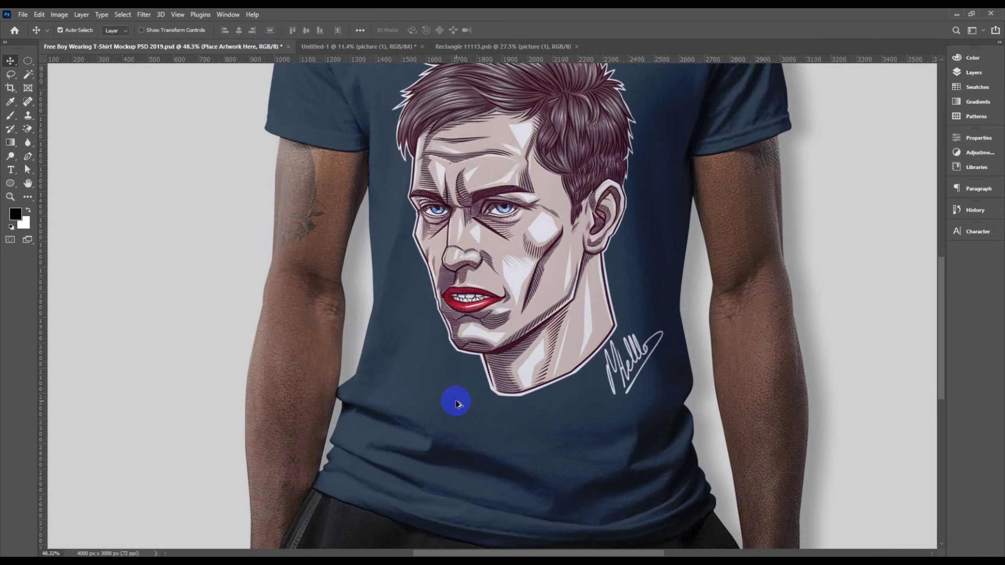
left_click_drag(472, 287, 448, 330)
left_click_drag(514, 272, 478, 260)
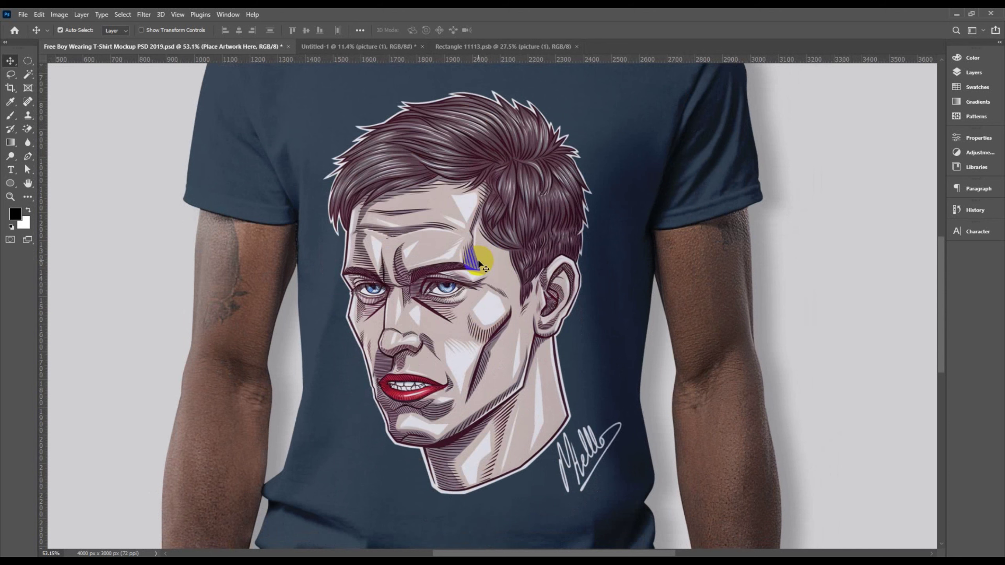
left_click_drag(487, 181, 491, 224)
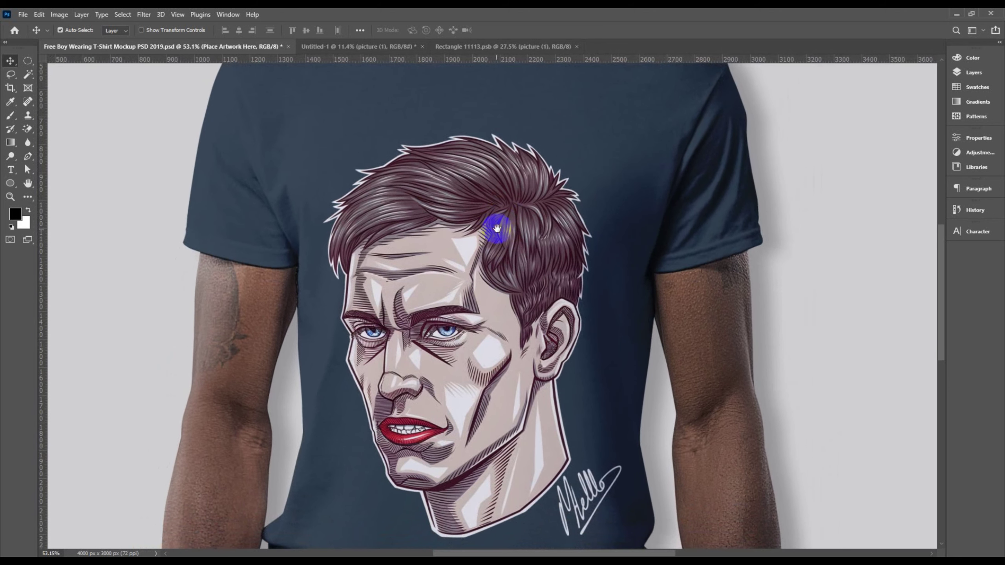
left_click_drag(449, 359, 460, 321)
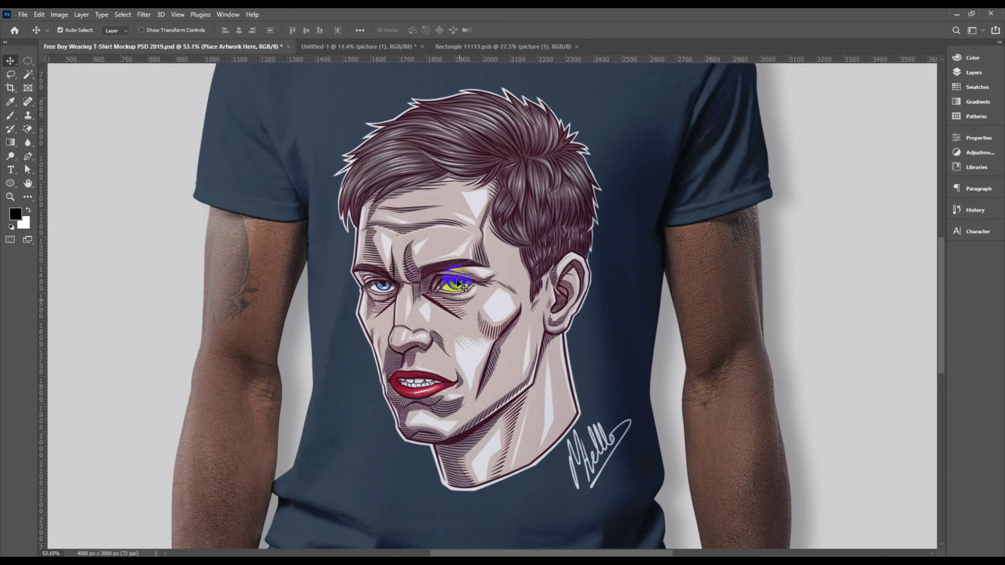
left_click_drag(482, 370, 488, 346)
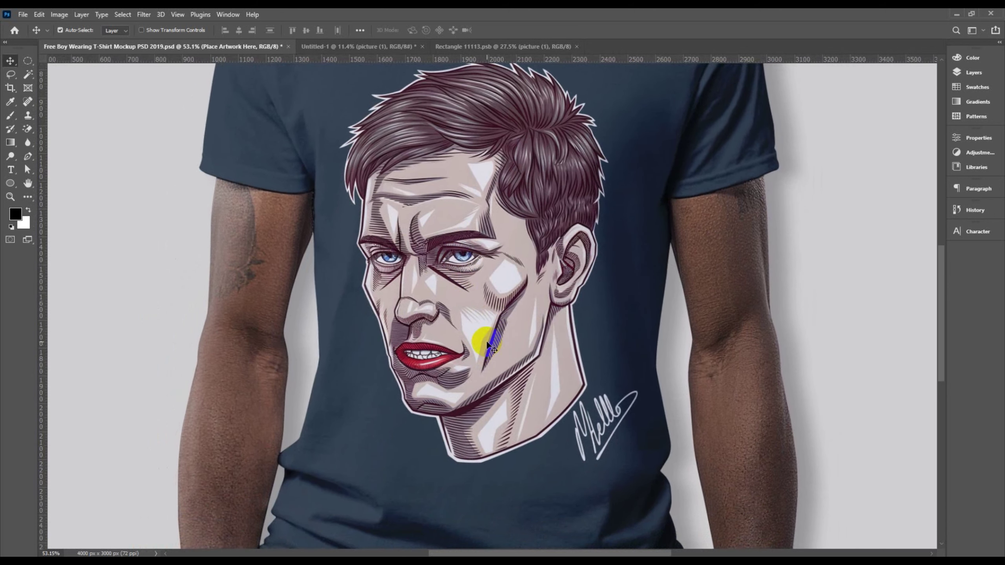
scroll(439, 347, "down", 5)
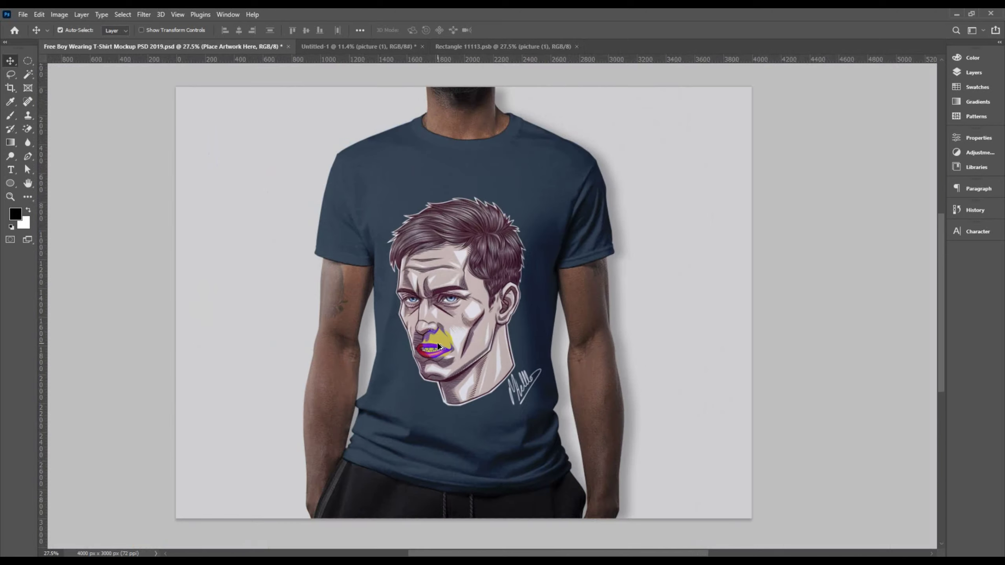
left_click_drag(431, 341, 437, 350)
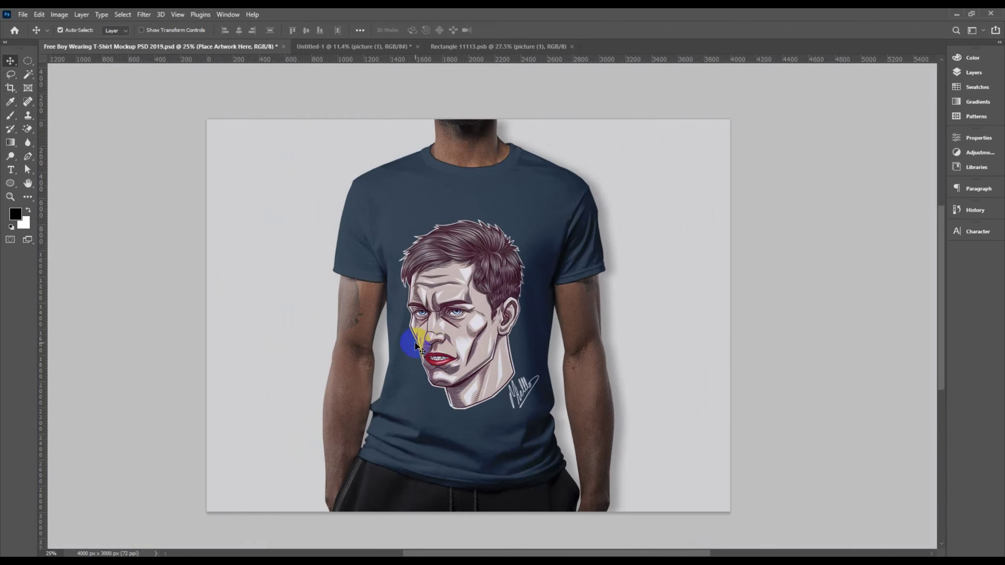